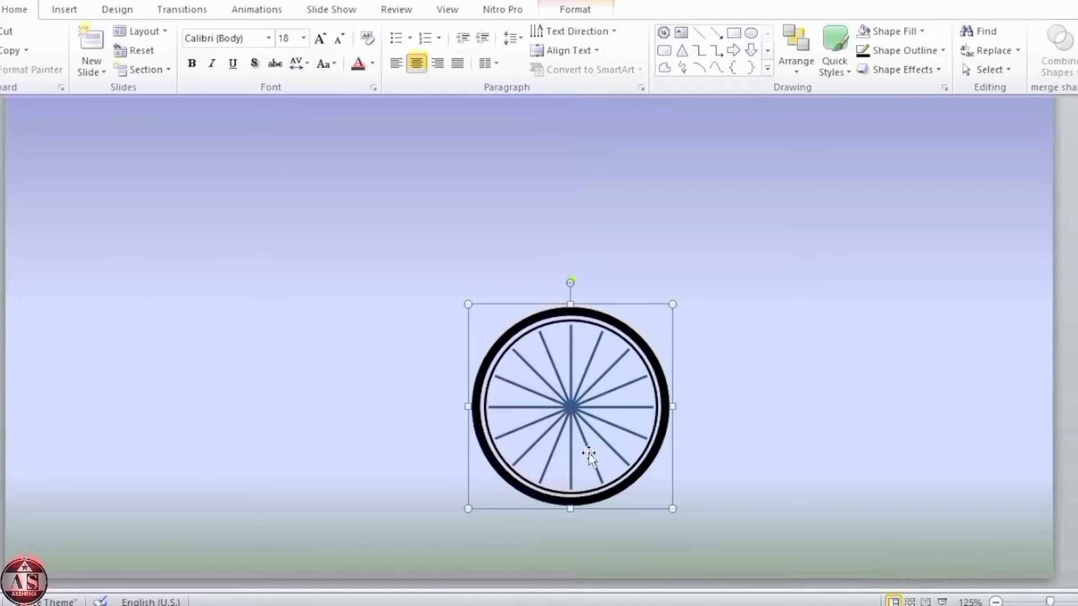
Duplicate the spoked wheel and place the copy level with the original as the bicycle's rear wheel.
{"action": "key", "text": "ctrl+d"}
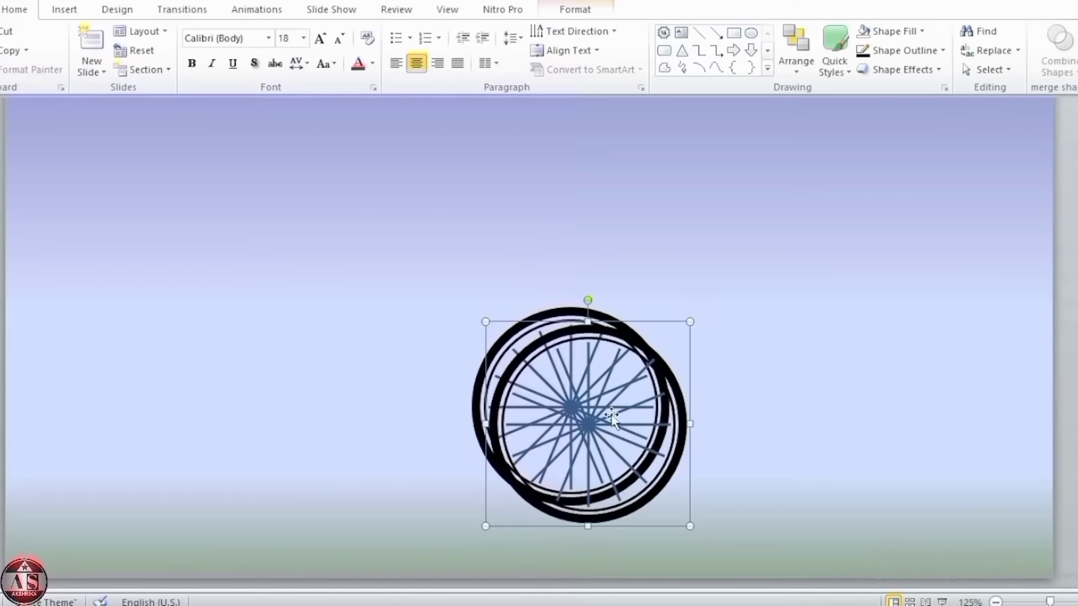
{"action": "left_click_drag", "start_coordinate": [604, 436], "coordinate": [221, 417]}
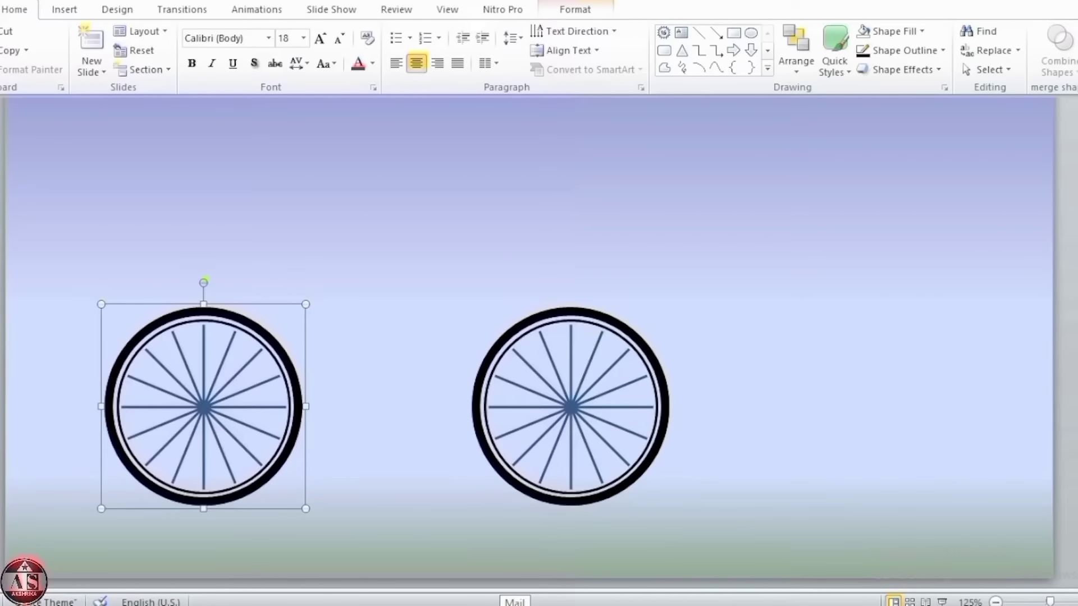
Draw a straight line about 6 cm tall from the front wheel's hub up and slightly back toward the rear wheel.
{"action": "left_click", "coordinate": [75, 12]}
{"action": "left_click", "coordinate": [183, 61]}
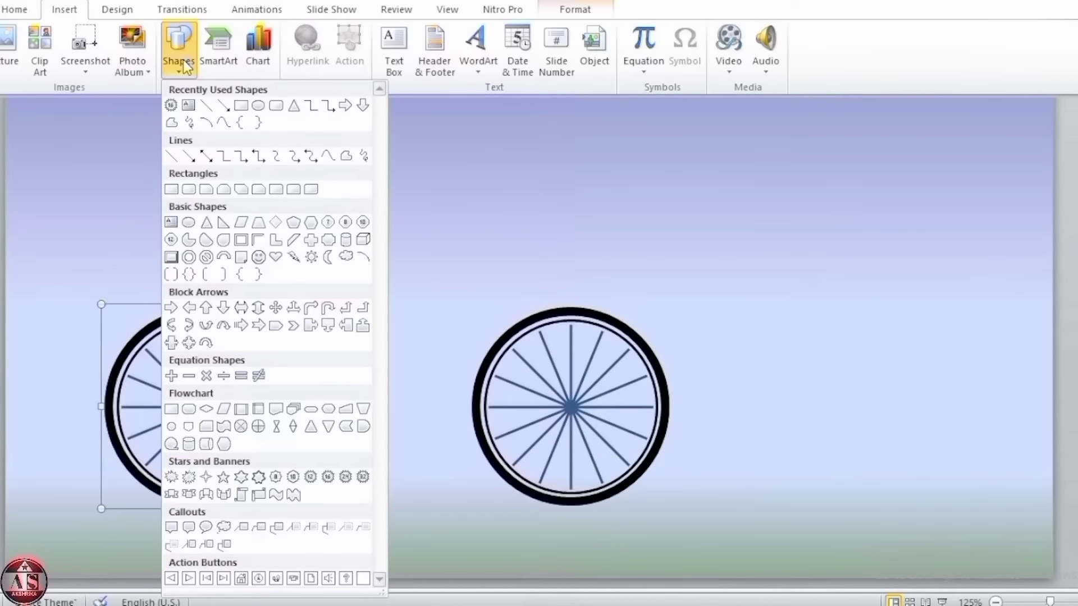
{"action": "left_click", "coordinate": [207, 107]}
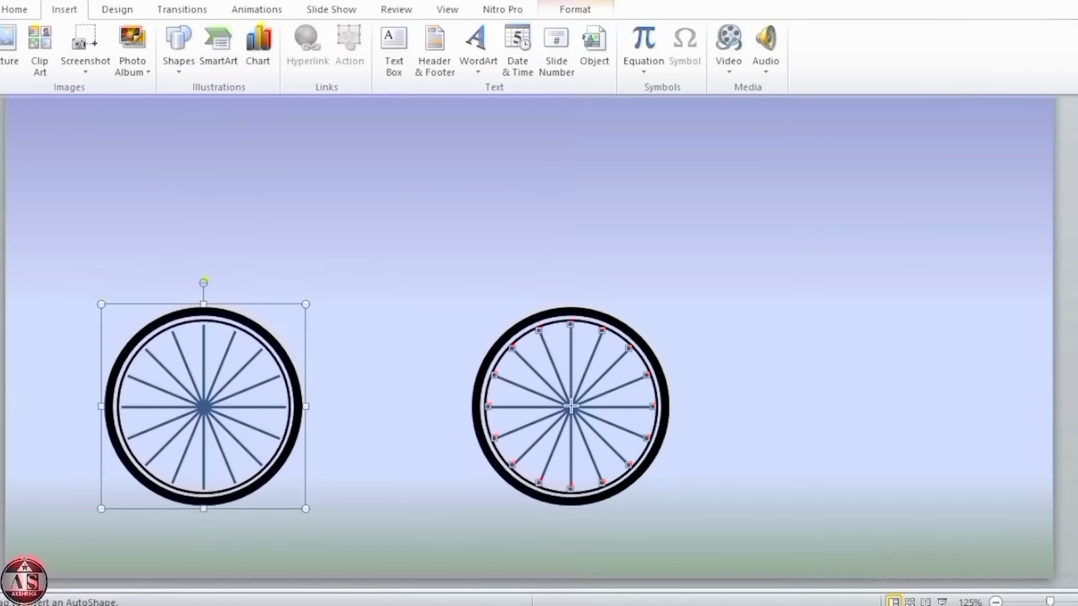
{"action": "mouse_move", "coordinate": [572, 409]}
{"action": "left_mouse_down"}
{"action": "mouse_move", "coordinate": [498, 203]}
{"action": "mouse_move", "coordinate": [513, 162]}
{"action": "left_mouse_up"}
Format the fork line with a standard green 6 pt outline and tilt its upper end further toward the rear wheel.
{"action": "left_click", "coordinate": [561, 50]}
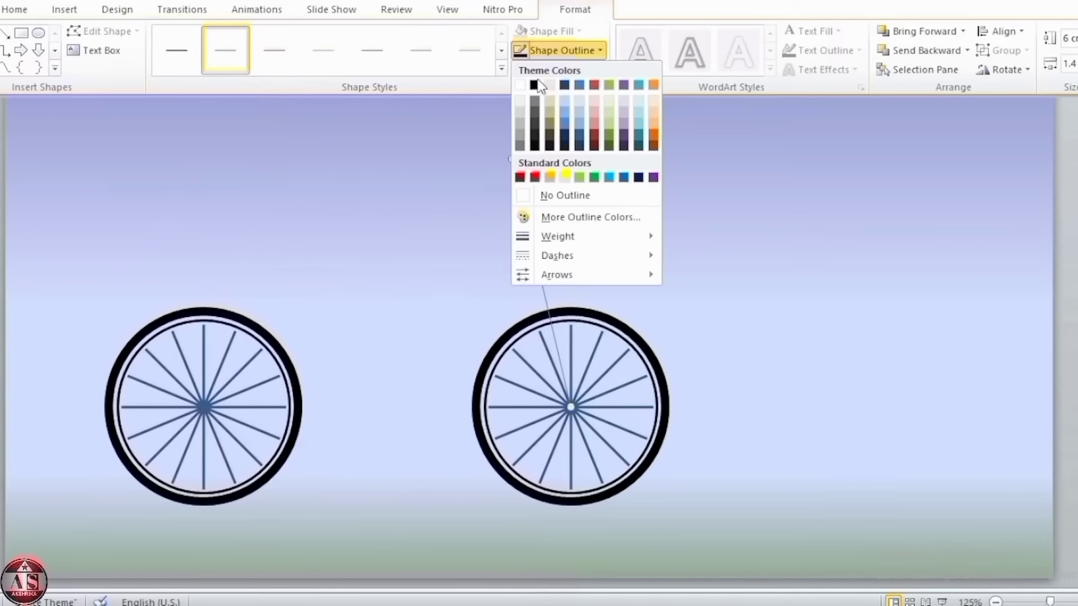
{"action": "left_click", "coordinate": [595, 177]}
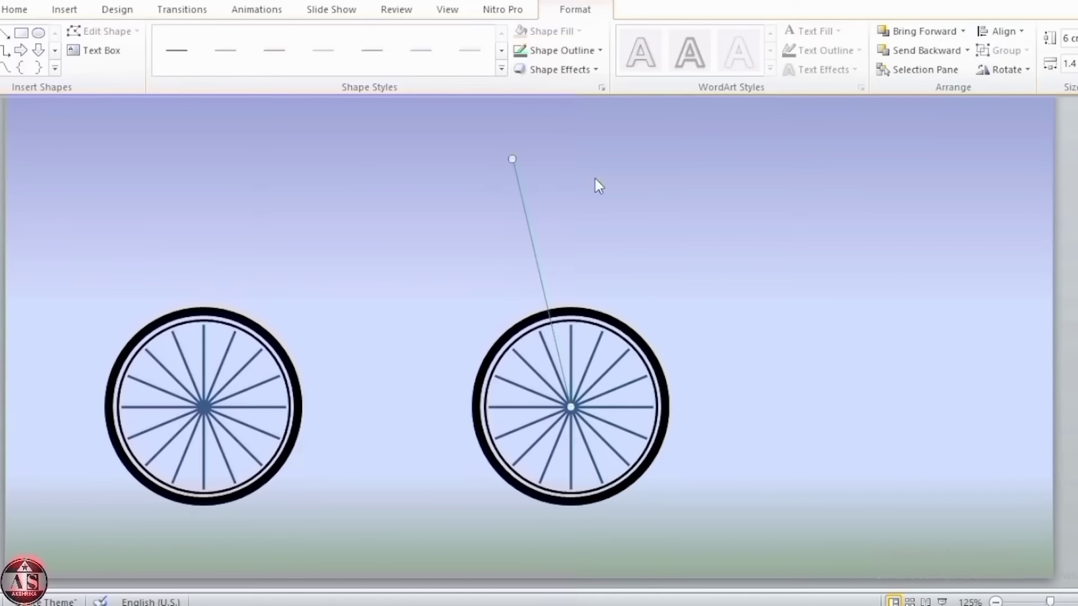
{"action": "left_click", "coordinate": [580, 56]}
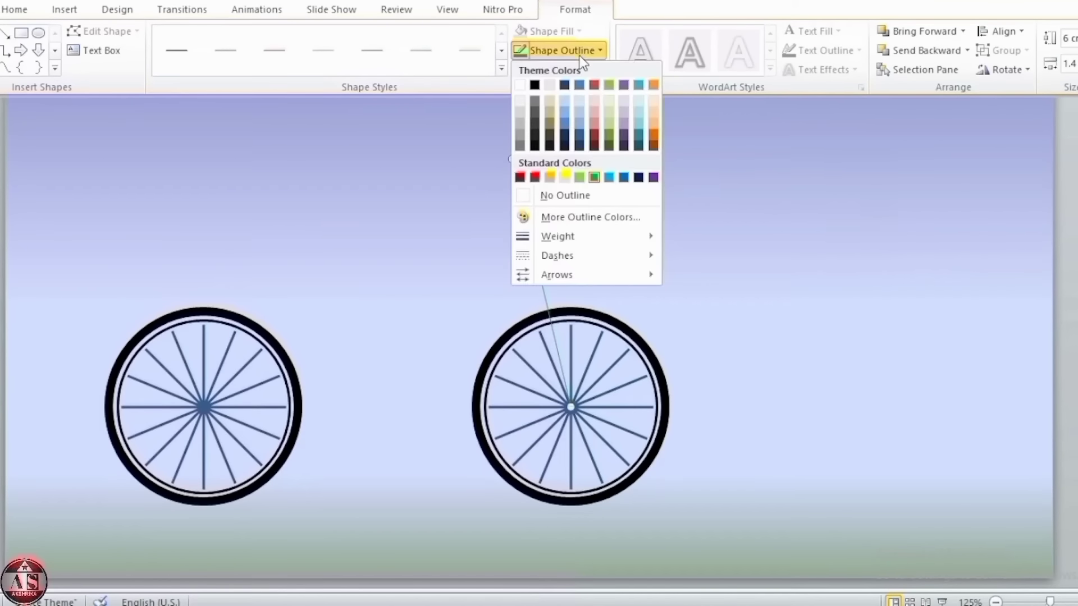
{"action": "mouse_move", "coordinate": [586, 245]}
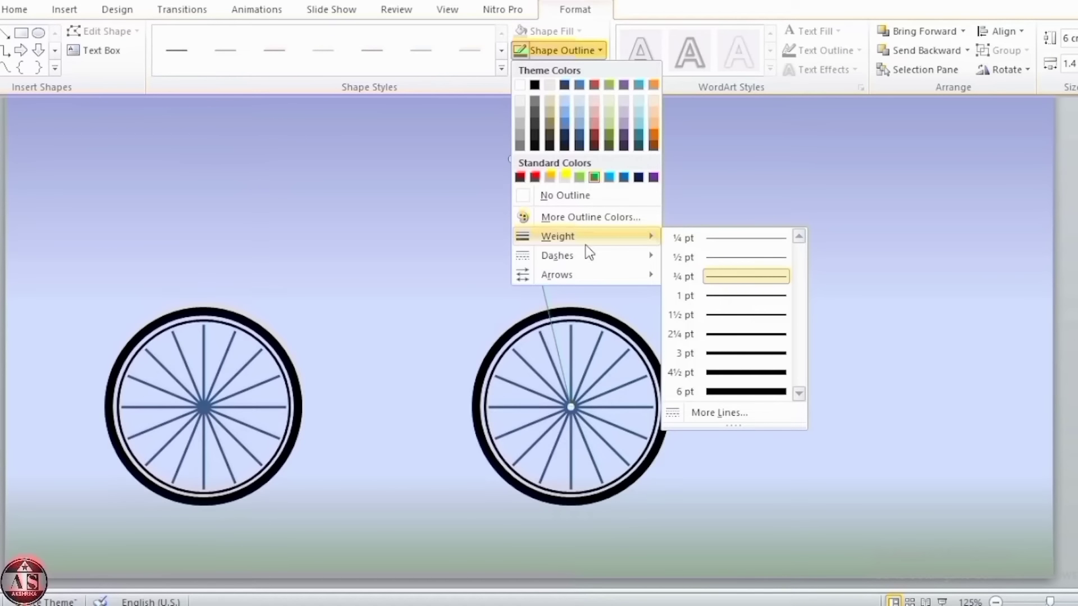
{"action": "left_click", "coordinate": [745, 392]}
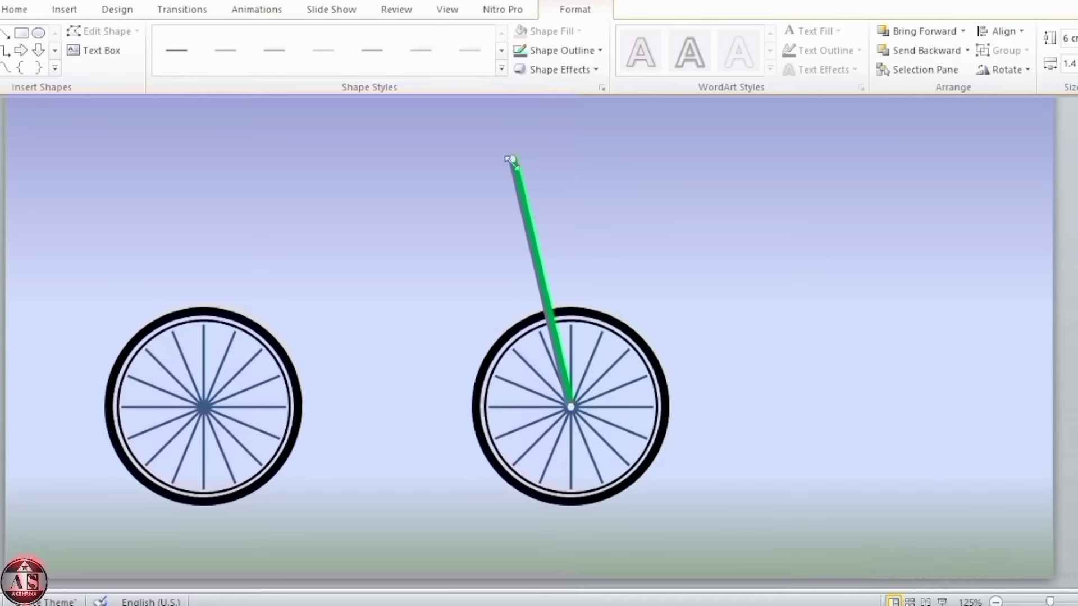
{"action": "left_click_drag", "start_coordinate": [511, 158], "coordinate": [486, 168]}
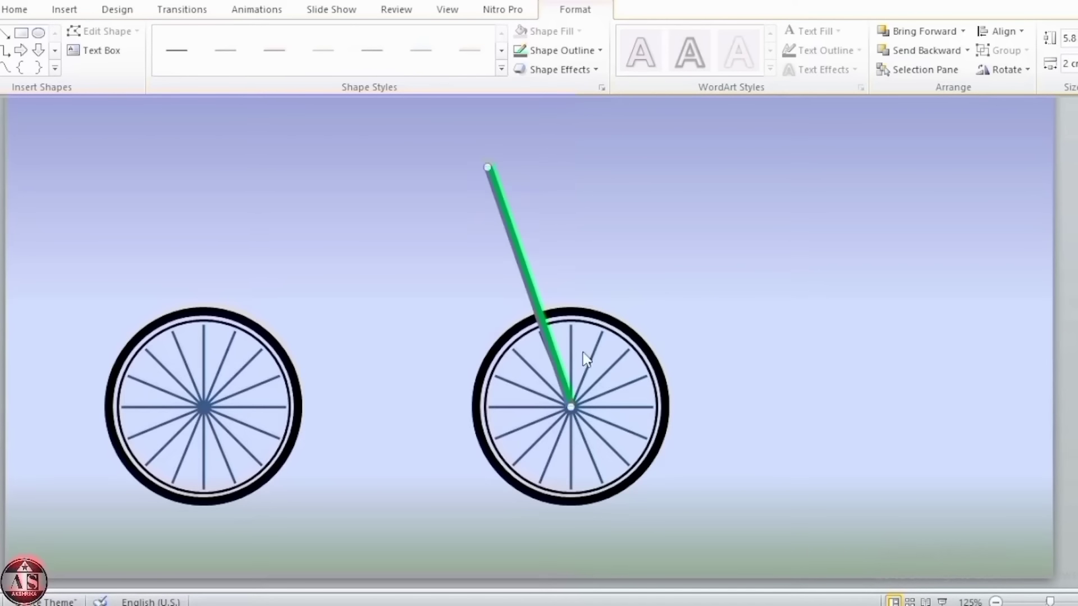
Duplicate the green fork line and place the copy between the wheels, just ahead of the rear wheel.
{"action": "key", "text": "ctrl+d"}
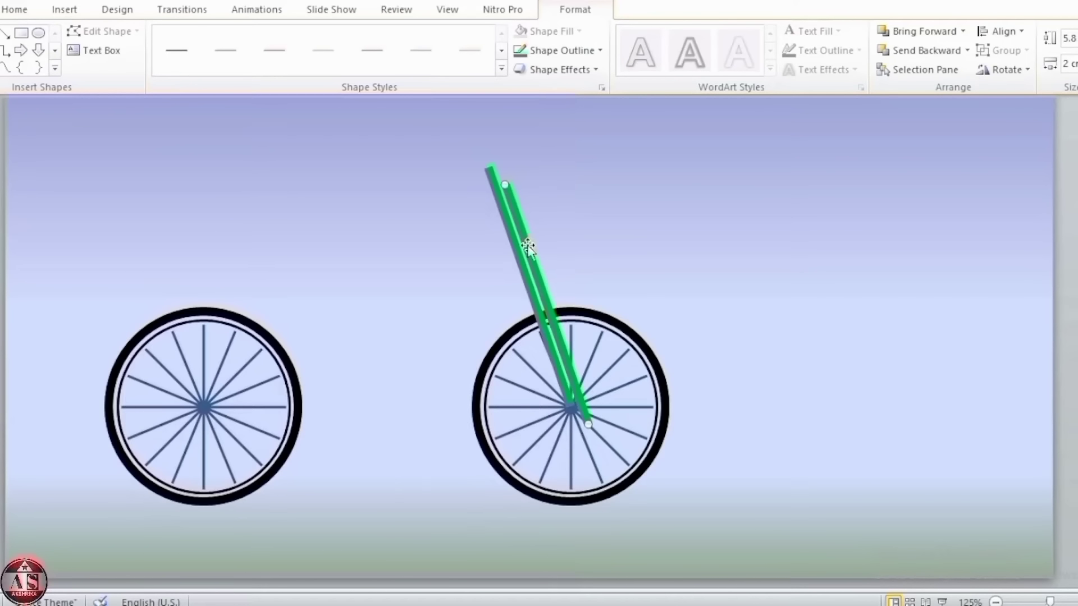
{"action": "left_click_drag", "start_coordinate": [535, 279], "coordinate": [272, 271]}
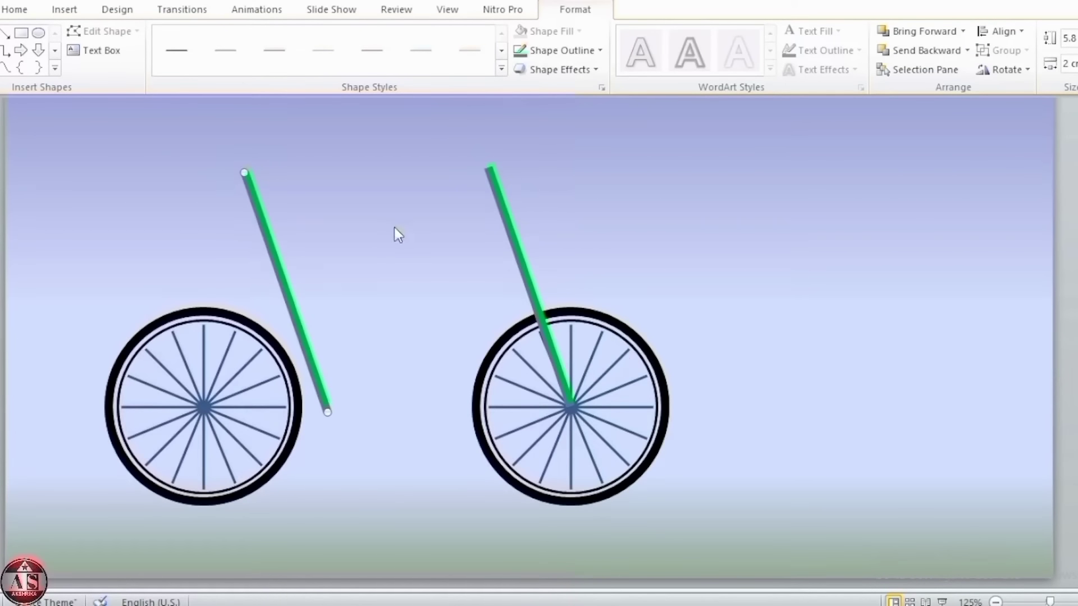
Duplicate the green line again and stretch the copy horizontally from the rear hub to the foot of the slanted tube.
{"action": "key", "text": "ctrl+v"}
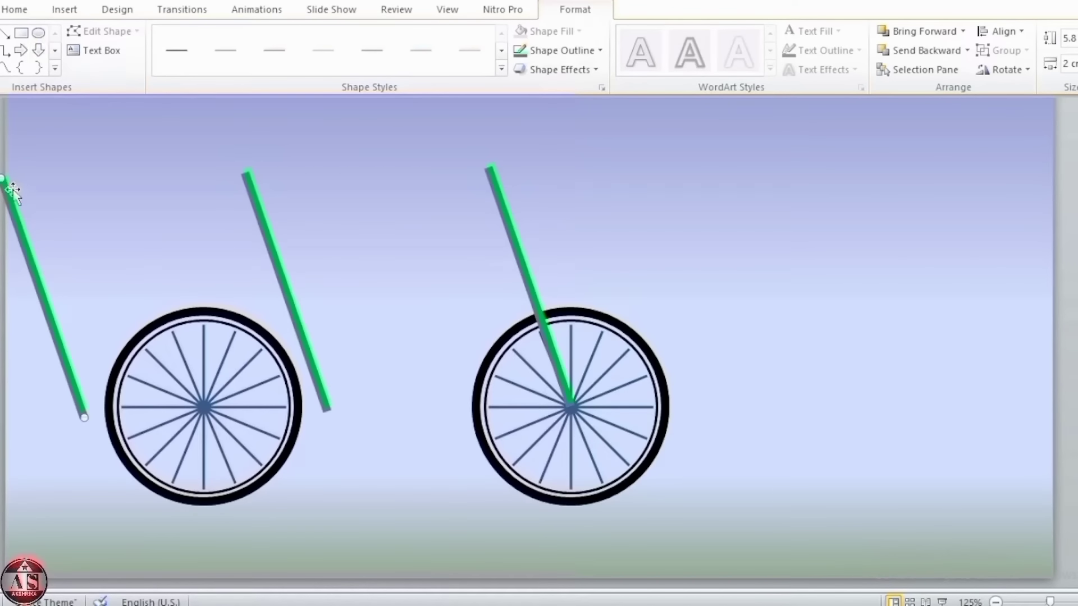
{"action": "left_click_drag", "start_coordinate": [16, 216], "coordinate": [135, 202]}
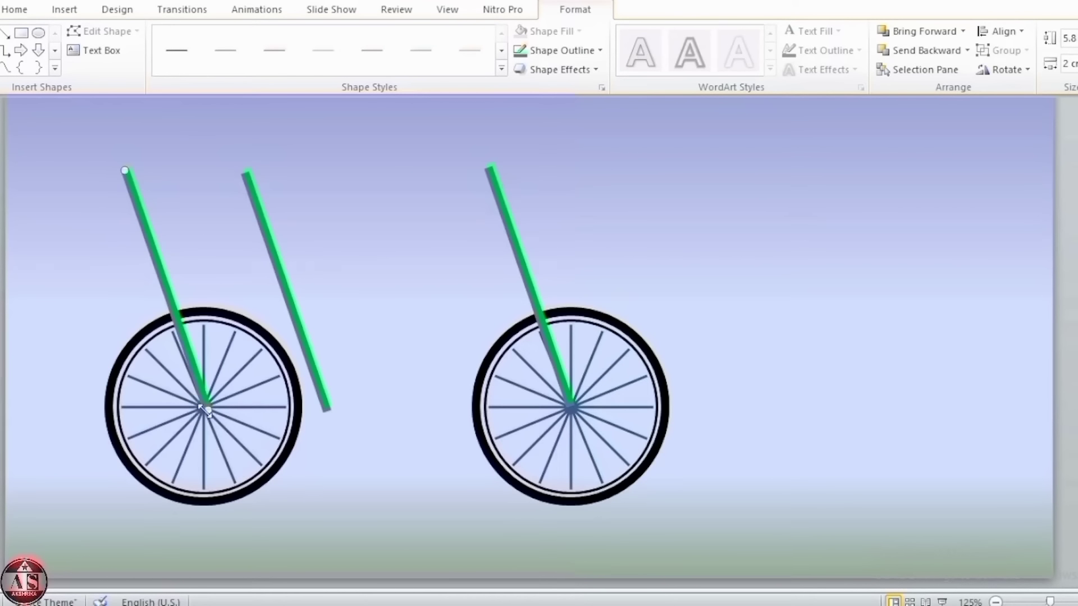
{"action": "left_click_drag", "start_coordinate": [208, 410], "coordinate": [204, 407]}
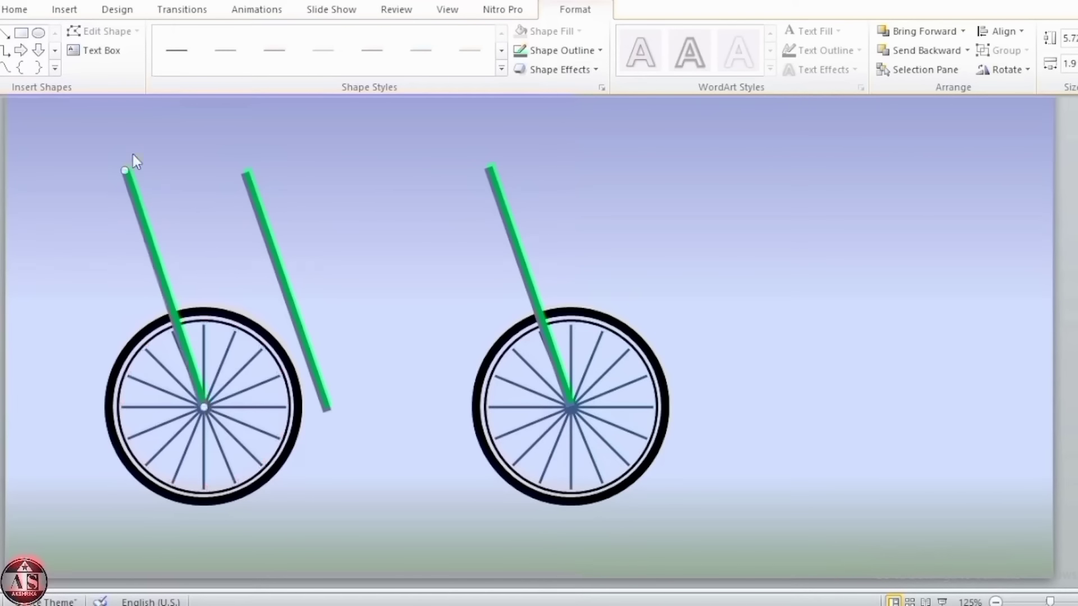
{"action": "left_click_drag", "start_coordinate": [125, 171], "coordinate": [323, 405]}
Shorten the slanted seat tube beside the rear wheel at both its lower and upper ends.
{"action": "left_click", "coordinate": [329, 401]}
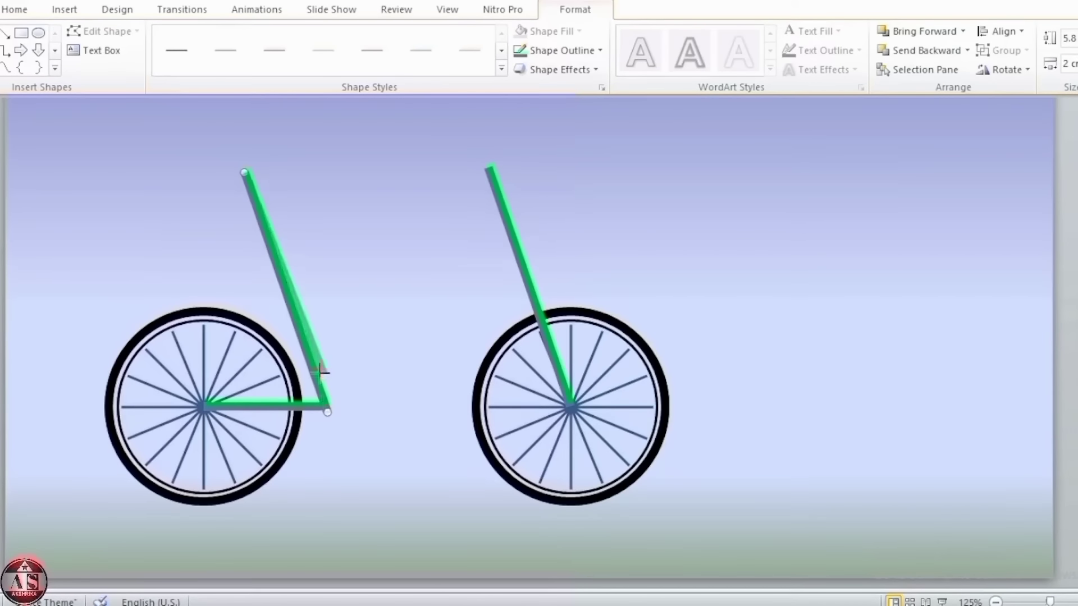
{"action": "left_click_drag", "start_coordinate": [320, 371], "coordinate": [320, 371]}
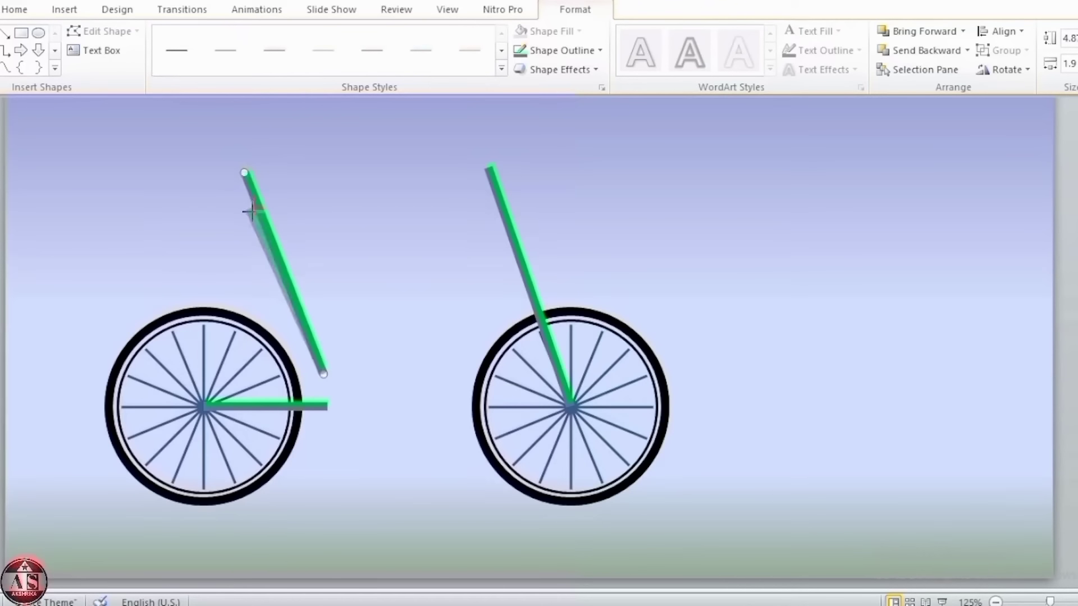
{"action": "left_click_drag", "start_coordinate": [258, 213], "coordinate": [257, 217]}
{"action": "left_click_drag", "start_coordinate": [324, 373], "coordinate": [332, 374]}
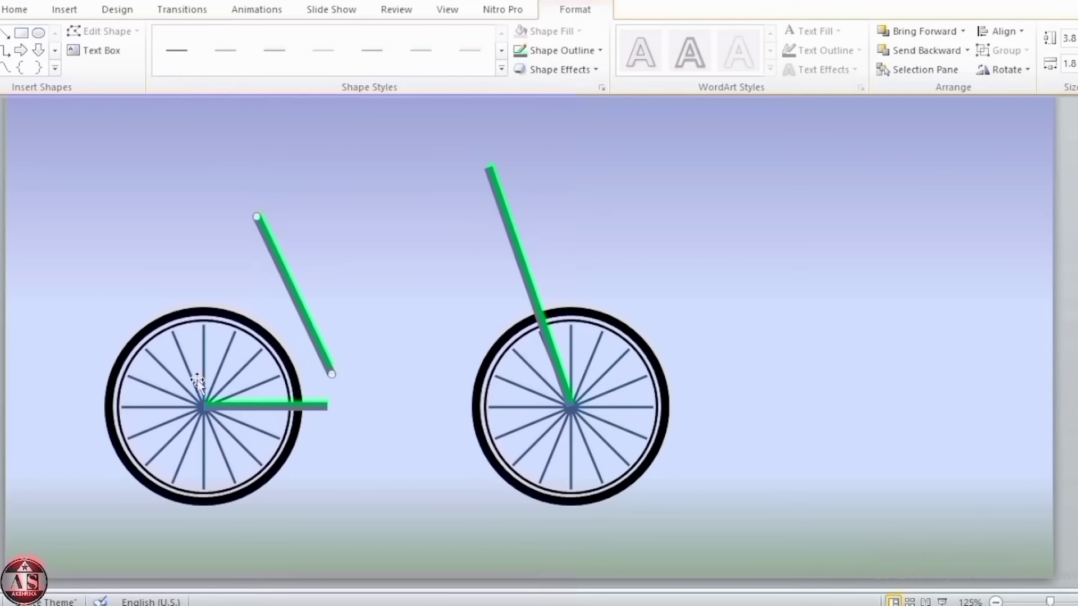
Duplicate the seat tube and reposition the copy's ends so it rises from near the tube's foot to the front fork.
{"action": "key", "text": "ctrl+d"}
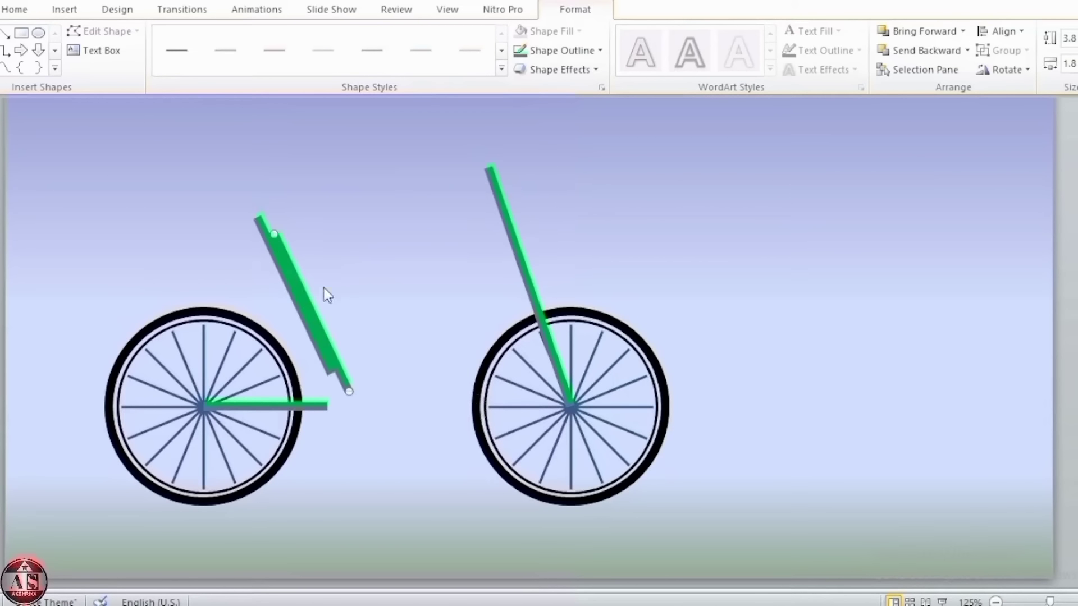
{"action": "left_click_drag", "start_coordinate": [314, 316], "coordinate": [402, 316]}
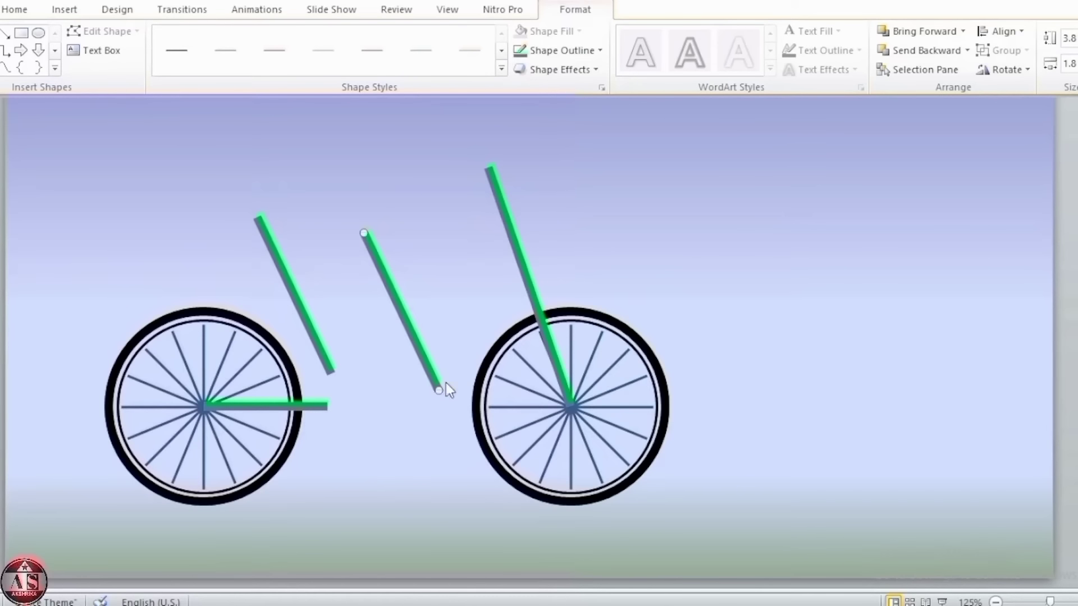
{"action": "left_click_drag", "start_coordinate": [438, 389], "coordinate": [373, 374]}
{"action": "left_click_drag", "start_coordinate": [364, 232], "coordinate": [521, 276]}
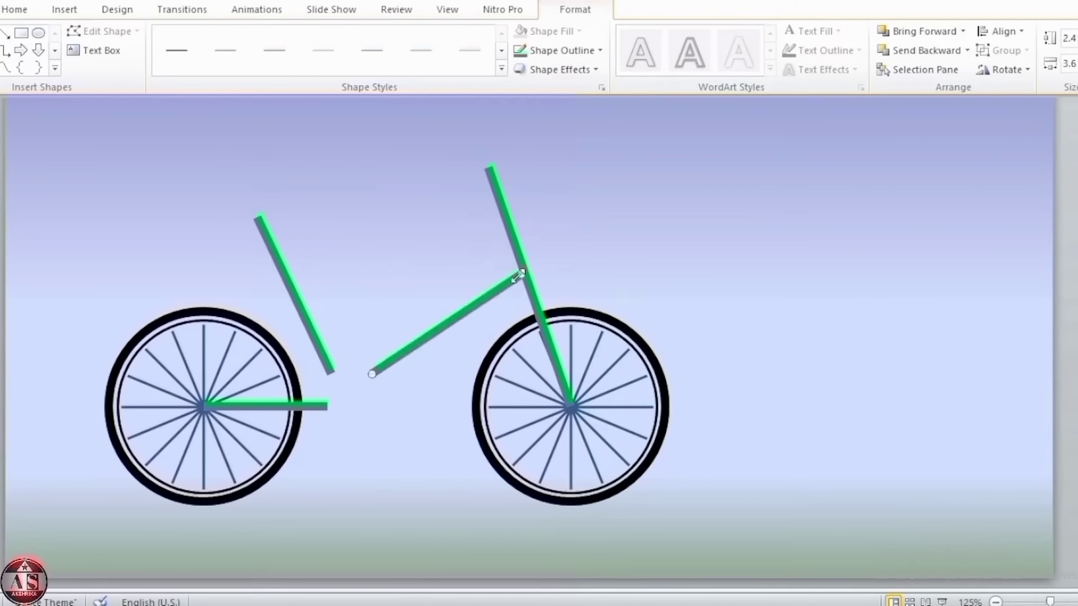
Shorten the front fork tube from its upper end.
{"action": "left_click", "coordinate": [488, 169]}
{"action": "left_click_drag", "start_coordinate": [501, 210], "coordinate": [503, 211]}
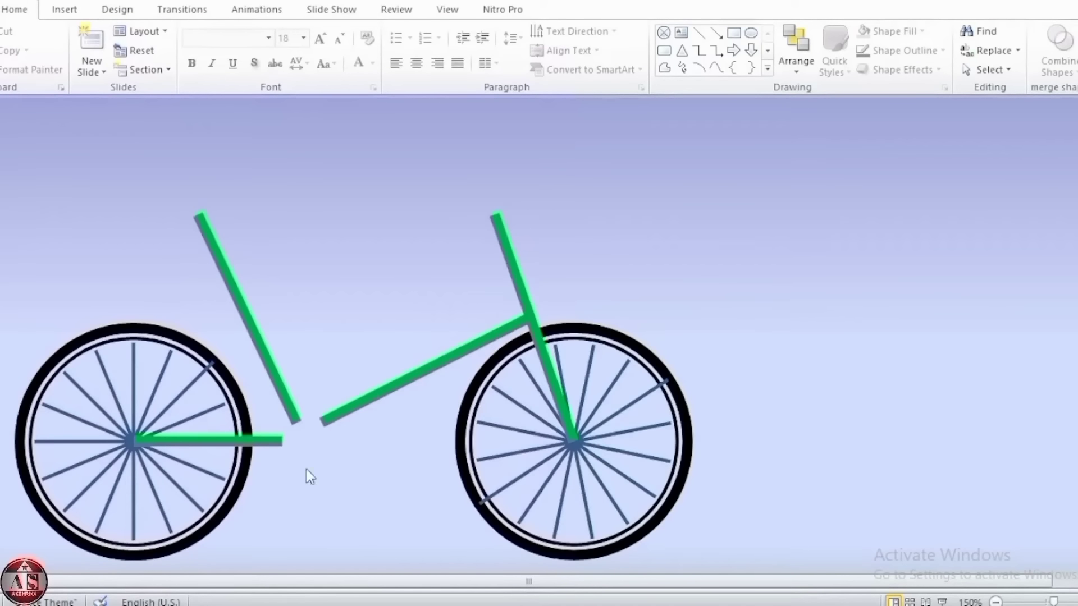
Draw a flowchart circle with an X, about 1.2 cm wide, where the three frame tubes meet as the crank.
{"action": "left_click", "coordinate": [85, 13]}
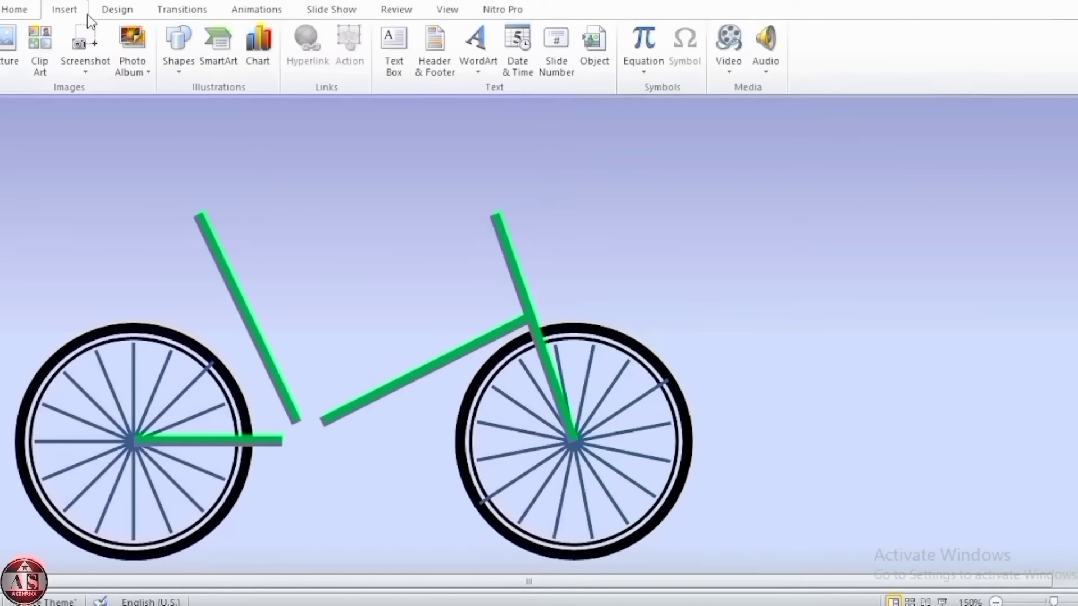
{"action": "left_click", "coordinate": [180, 49]}
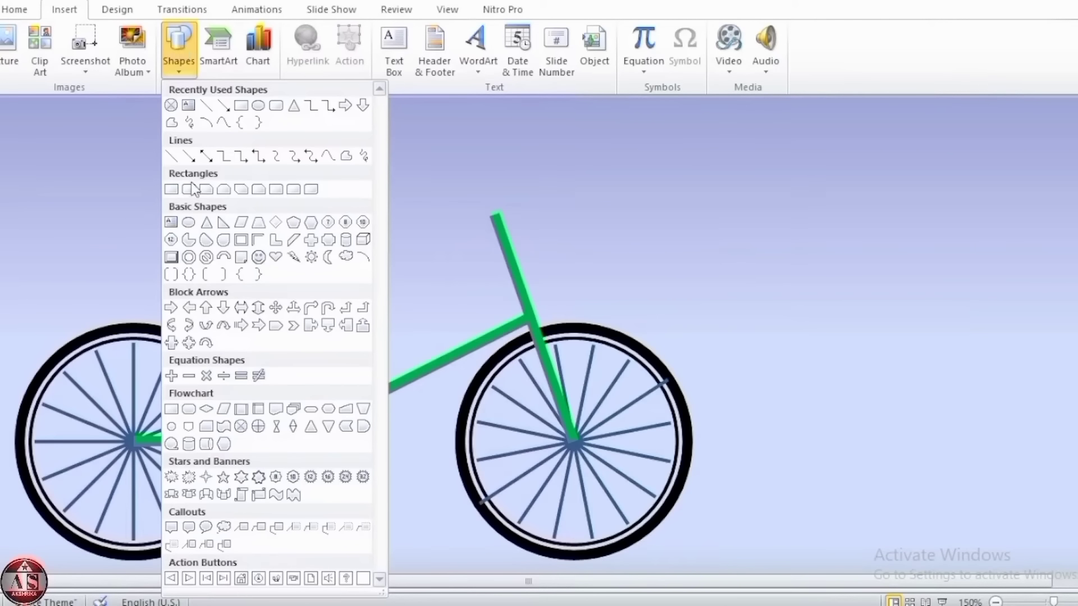
{"action": "left_click", "coordinate": [241, 427]}
{"action": "left_click_drag", "start_coordinate": [284, 416], "coordinate": [339, 489]}
{"action": "left_click_drag", "start_coordinate": [300, 442], "coordinate": [294, 440]}
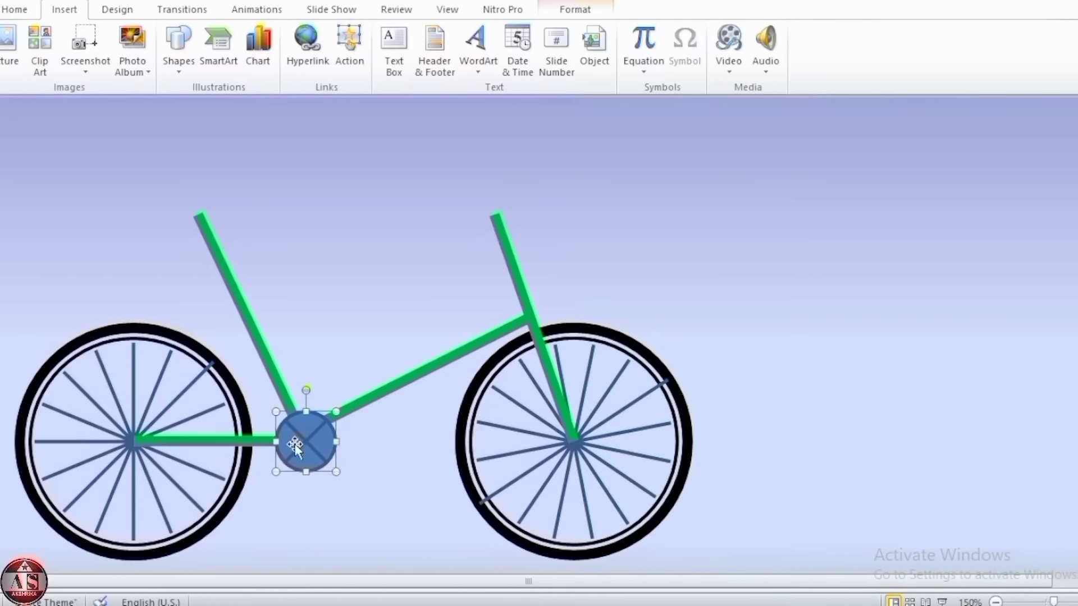
Give the crank circle a green fill and a black outline.
{"action": "left_click", "coordinate": [554, 13]}
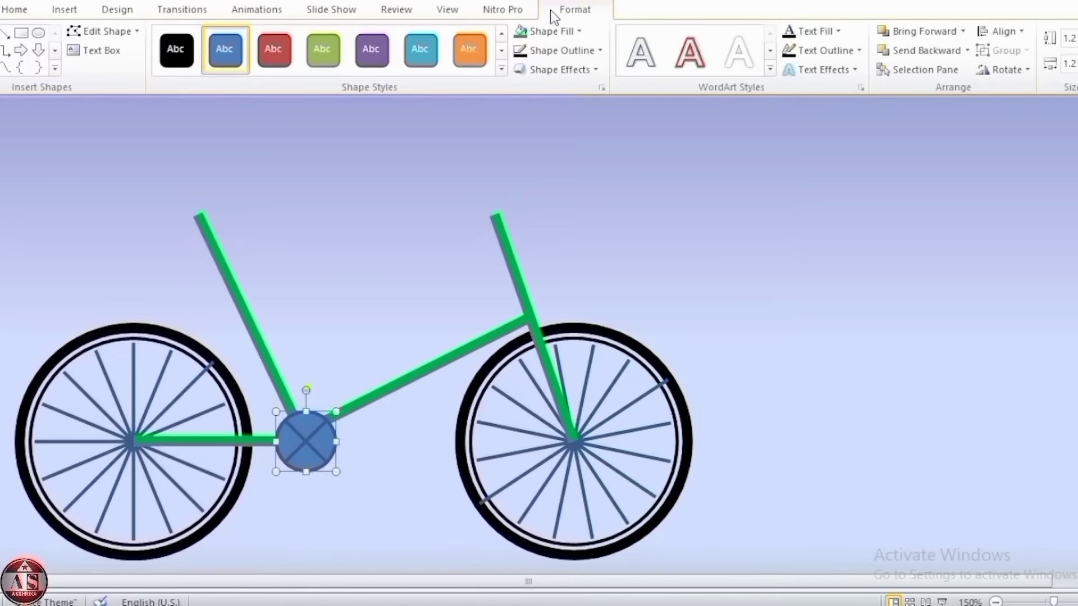
{"action": "left_click", "coordinate": [516, 31]}
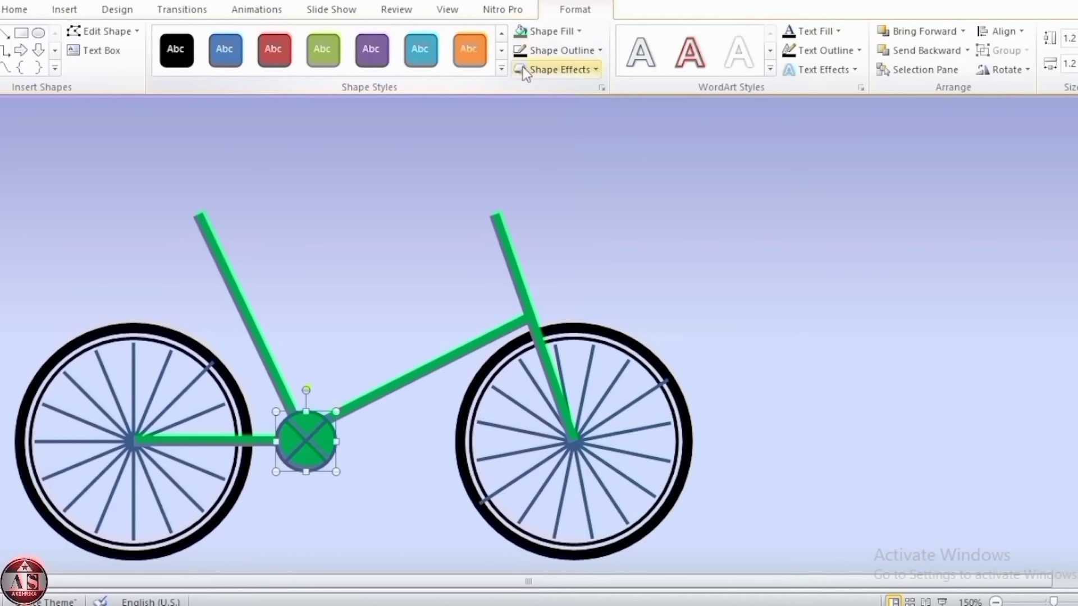
{"action": "left_click", "coordinate": [521, 51]}
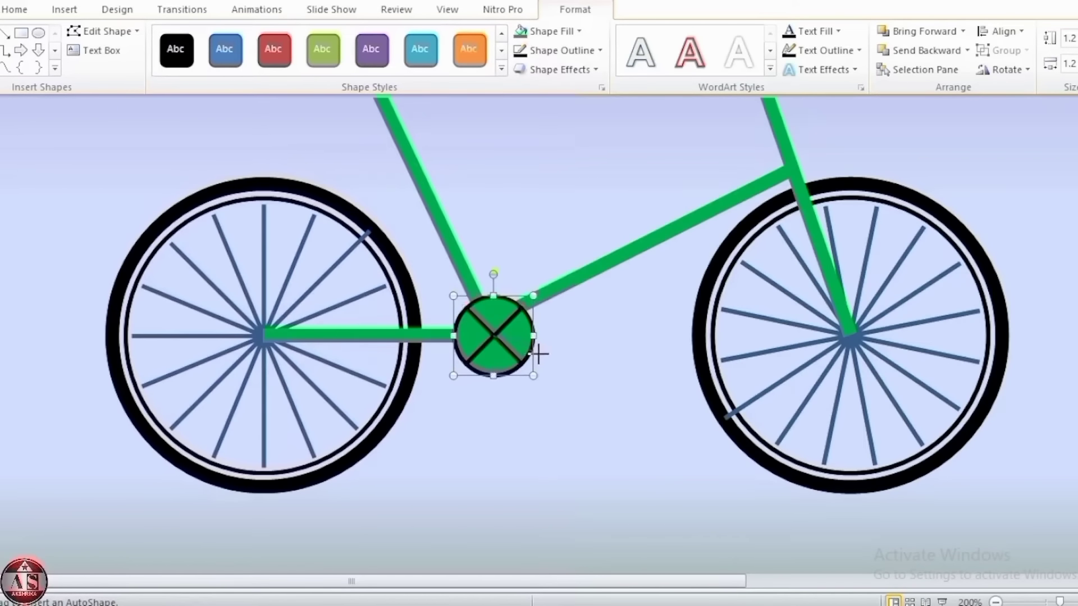
Draw a short line from the crank circle's centre to its rim and format it as black, 3 pt.
{"action": "left_click_drag", "start_coordinate": [538, 353], "coordinate": [493, 336]}
{"action": "scroll", "coordinate": [541, 339], "scroll_direction": "up", "scroll_amount": 3}
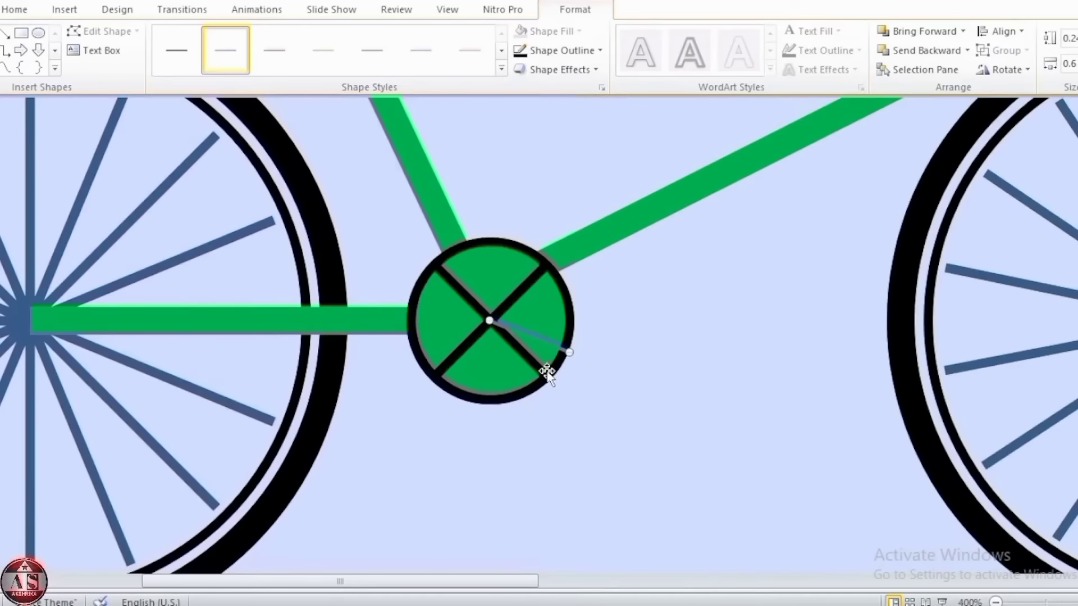
{"action": "left_click", "coordinate": [559, 51]}
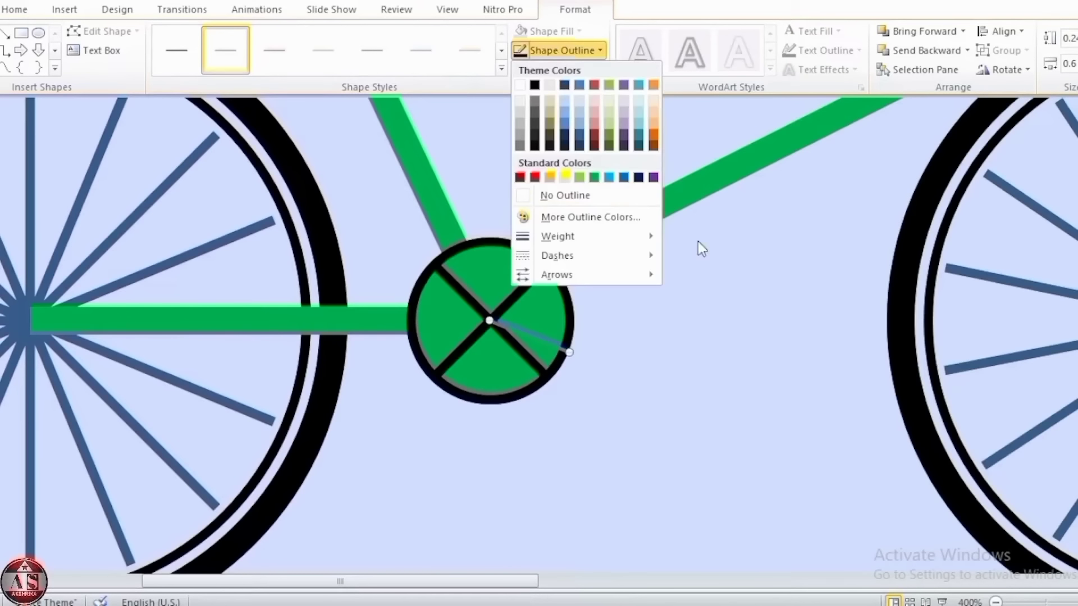
{"action": "left_click", "coordinate": [535, 84]}
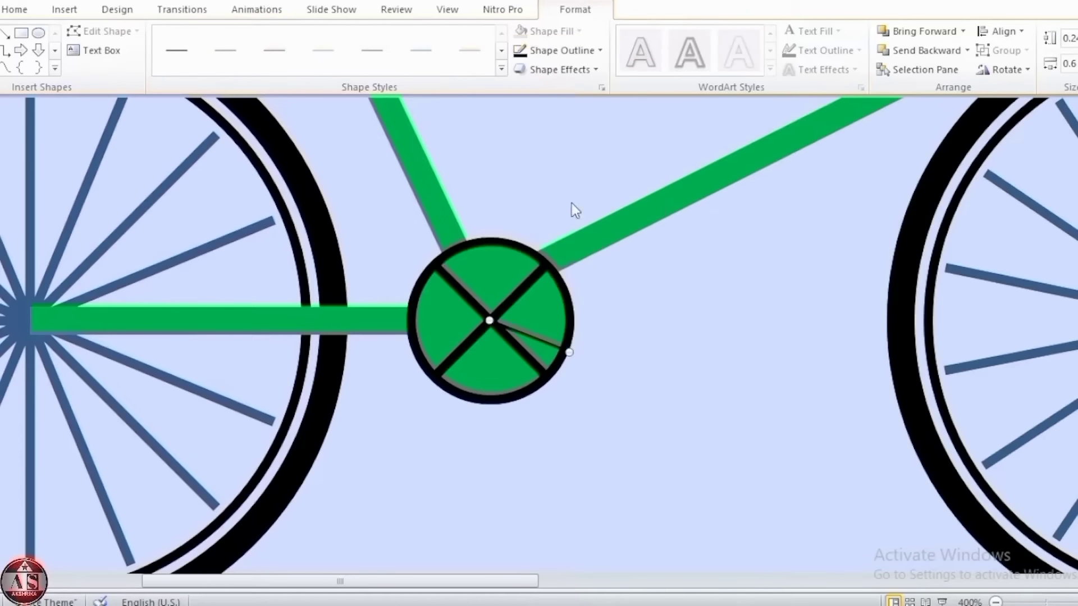
{"action": "left_click", "coordinate": [541, 49]}
{"action": "mouse_move", "coordinate": [596, 245]}
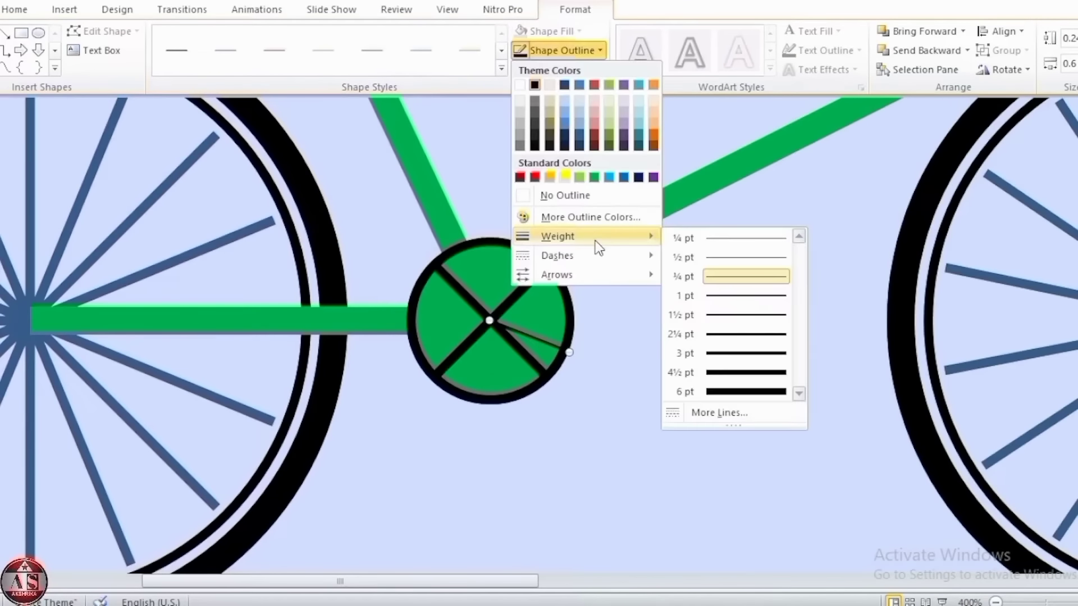
{"action": "left_click", "coordinate": [703, 353]}
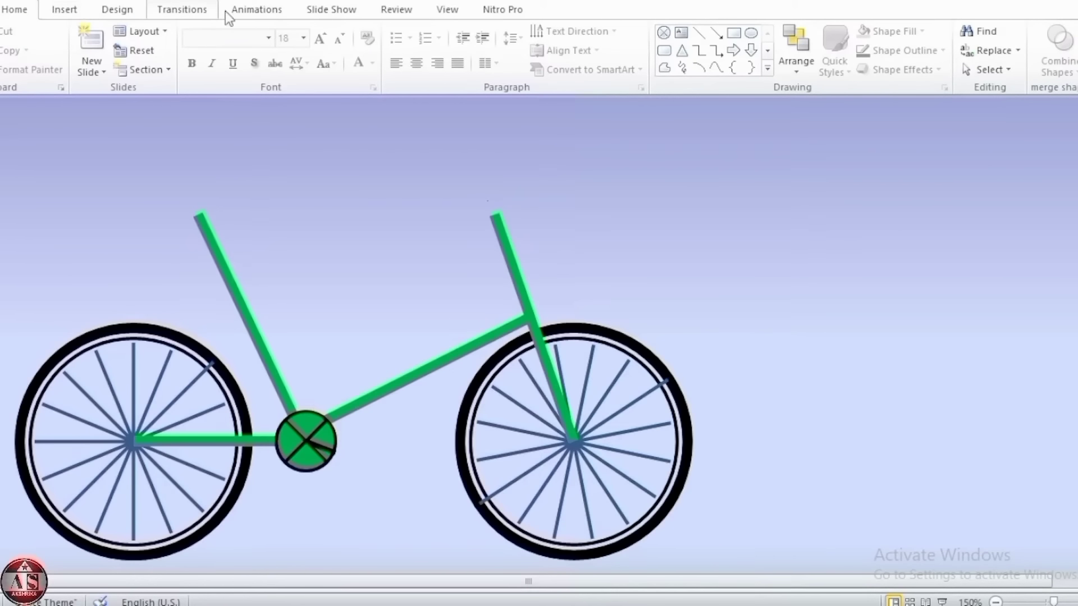
Group the crank circle with the short black line on it.
{"action": "left_click", "coordinate": [256, 10]}
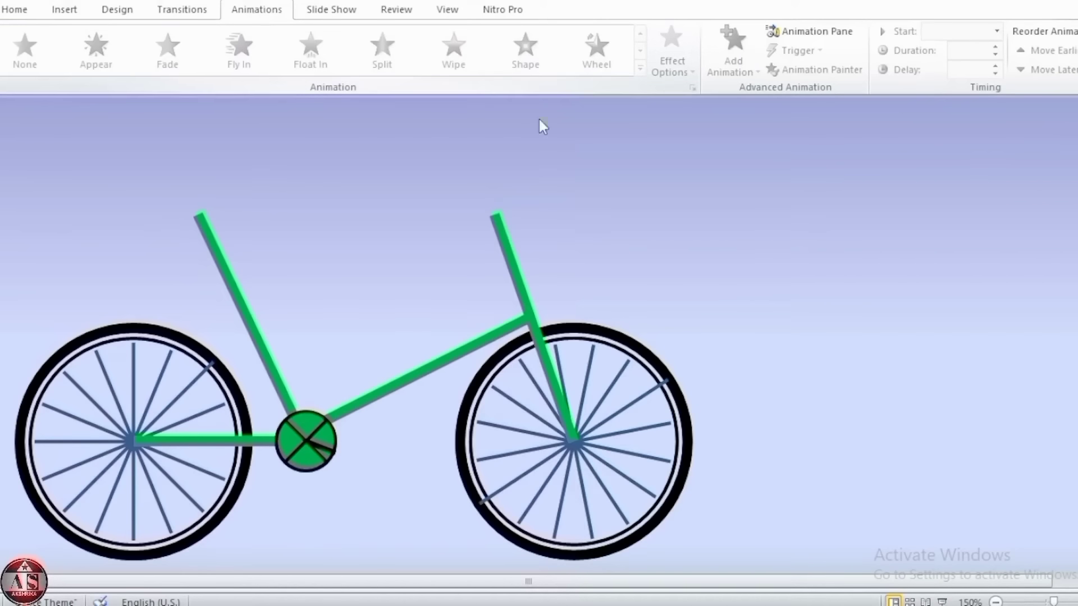
{"action": "left_click", "coordinate": [319, 448]}
{"action": "left_click", "coordinate": [327, 438], "text": "shift"}
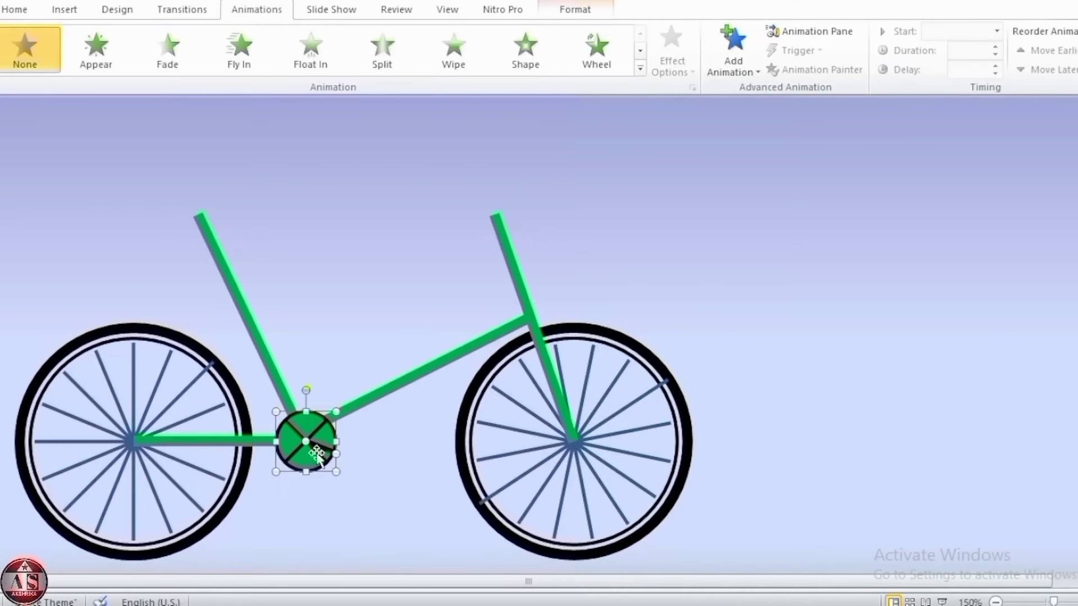
{"action": "key", "text": "ctrl+g"}
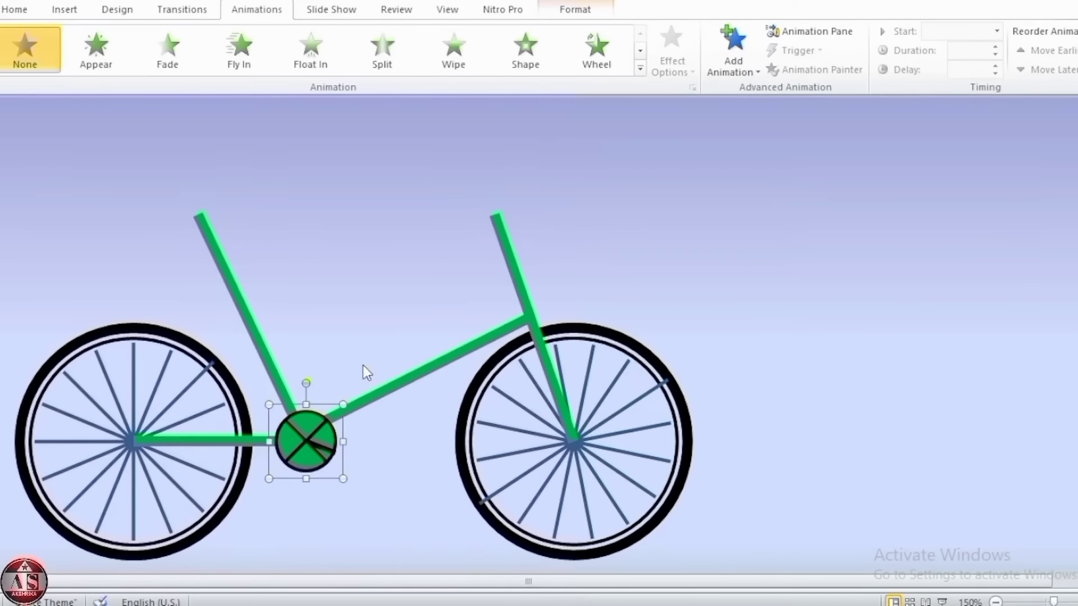
Apply a Spin animation to the crank group and set it to start with previous.
{"action": "left_click", "coordinate": [814, 31]}
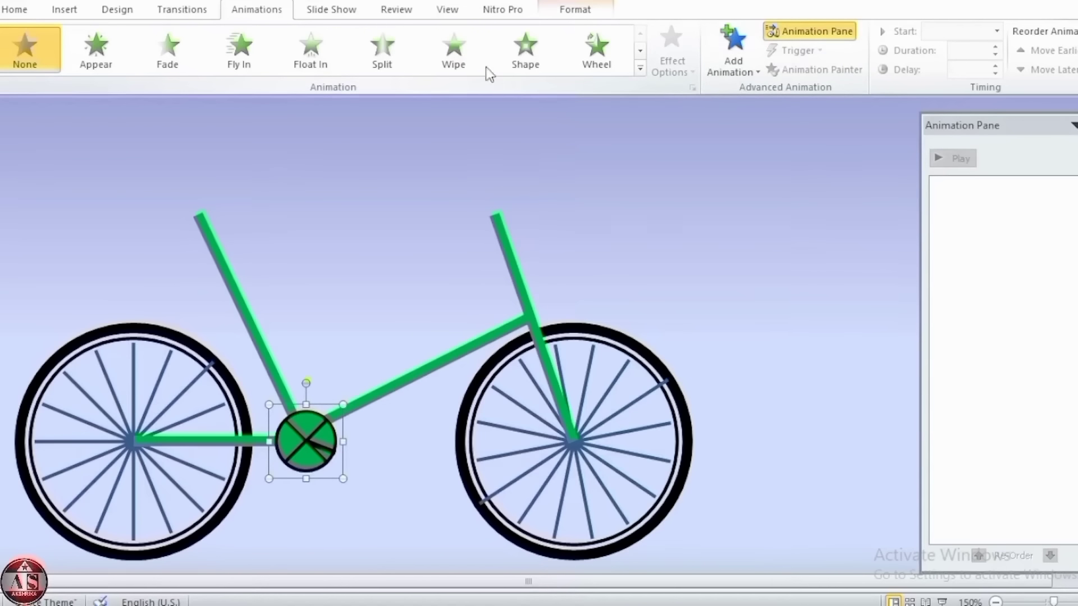
{"action": "left_click", "coordinate": [640, 50]}
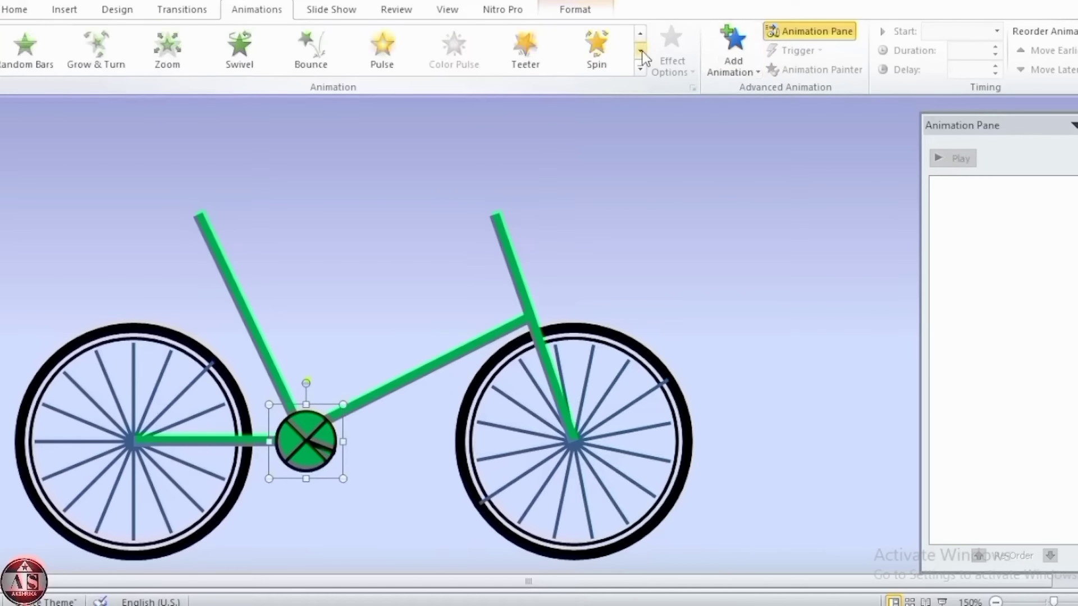
{"action": "left_click", "coordinate": [590, 46]}
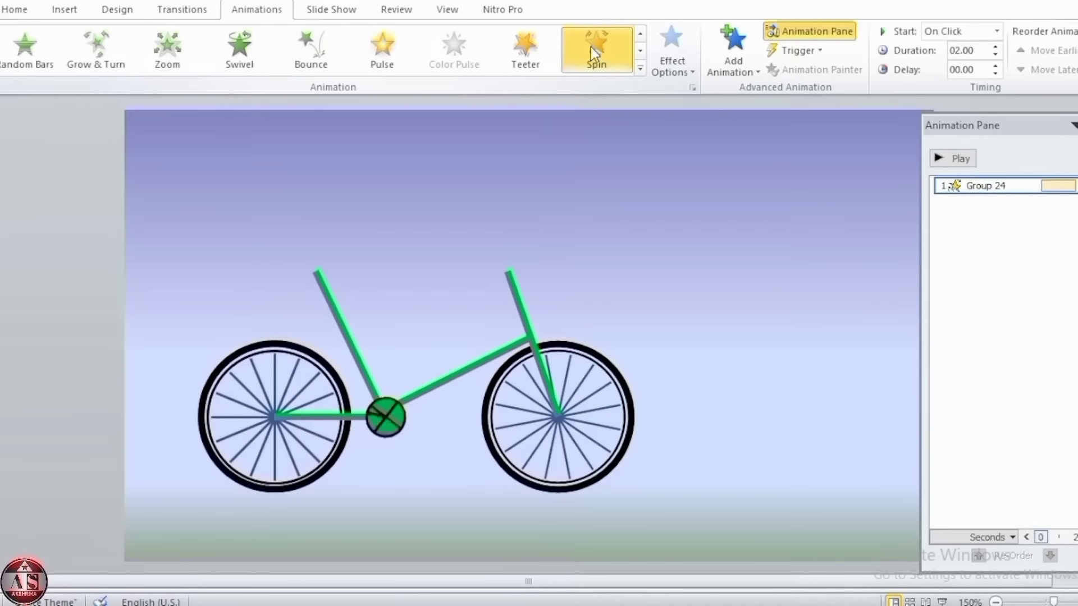
{"action": "left_click", "coordinate": [1019, 188]}
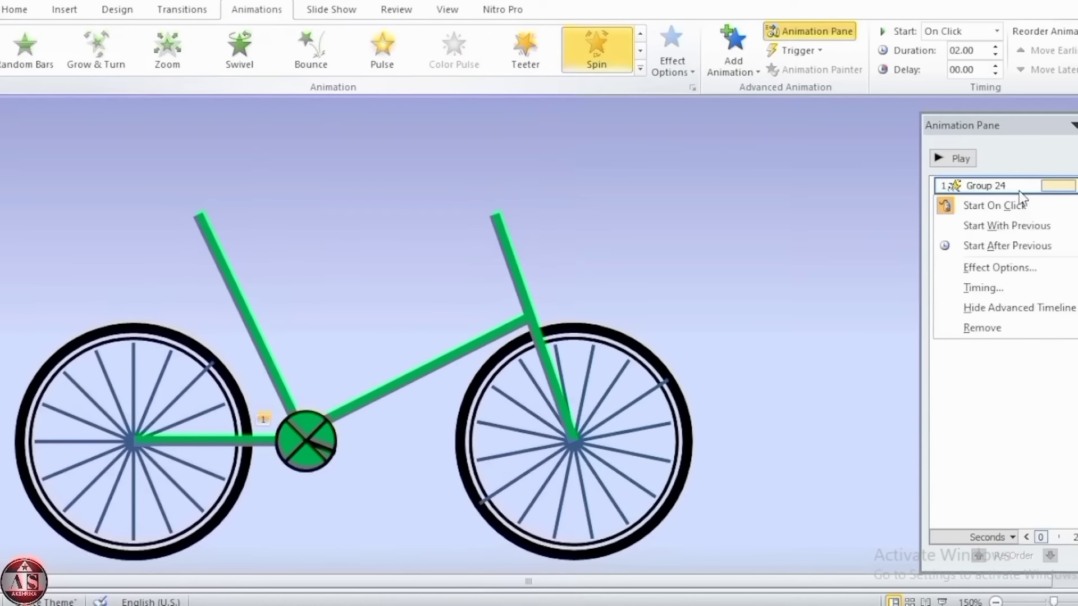
{"action": "left_click", "coordinate": [988, 227]}
Set the crank's Spin duration to 8 seconds and its repeat to Until End of Slide.
{"action": "right_click", "coordinate": [990, 190]}
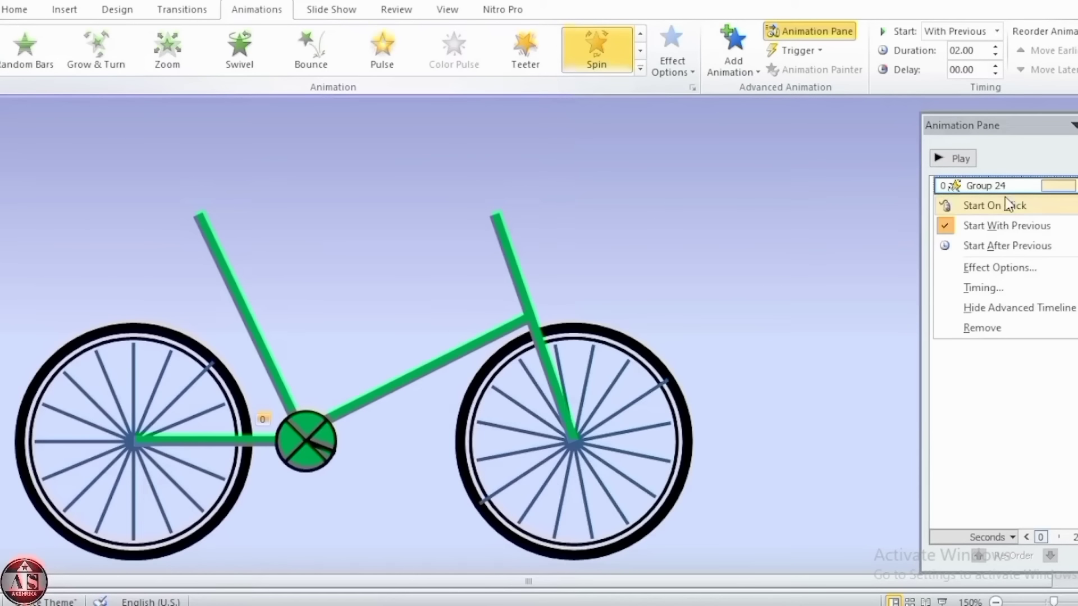
{"action": "left_click", "coordinate": [995, 285]}
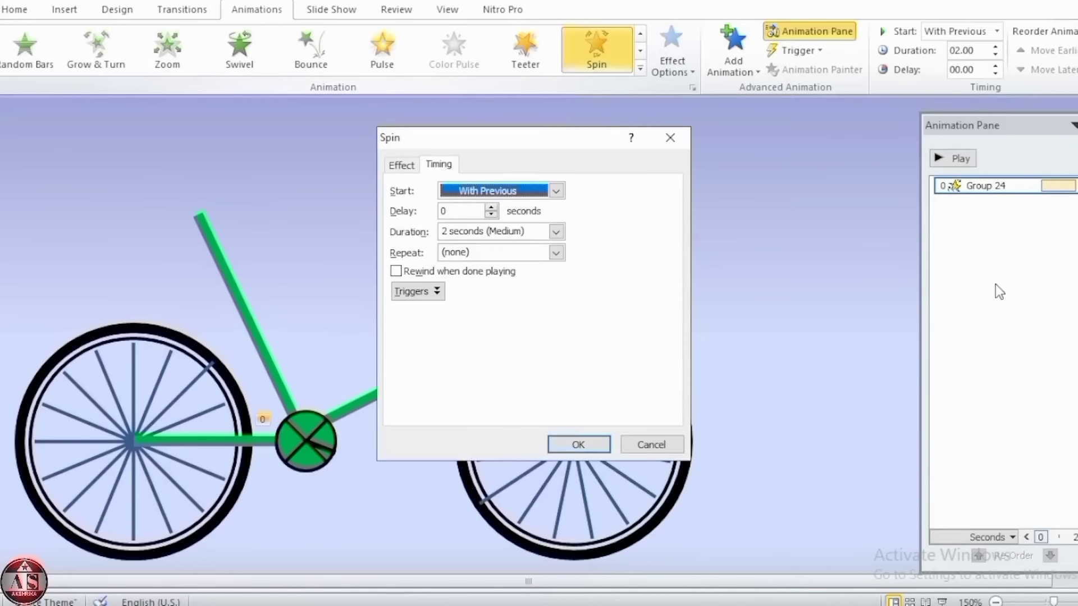
{"action": "left_click", "coordinate": [556, 191]}
{"action": "left_click", "coordinate": [555, 192]}
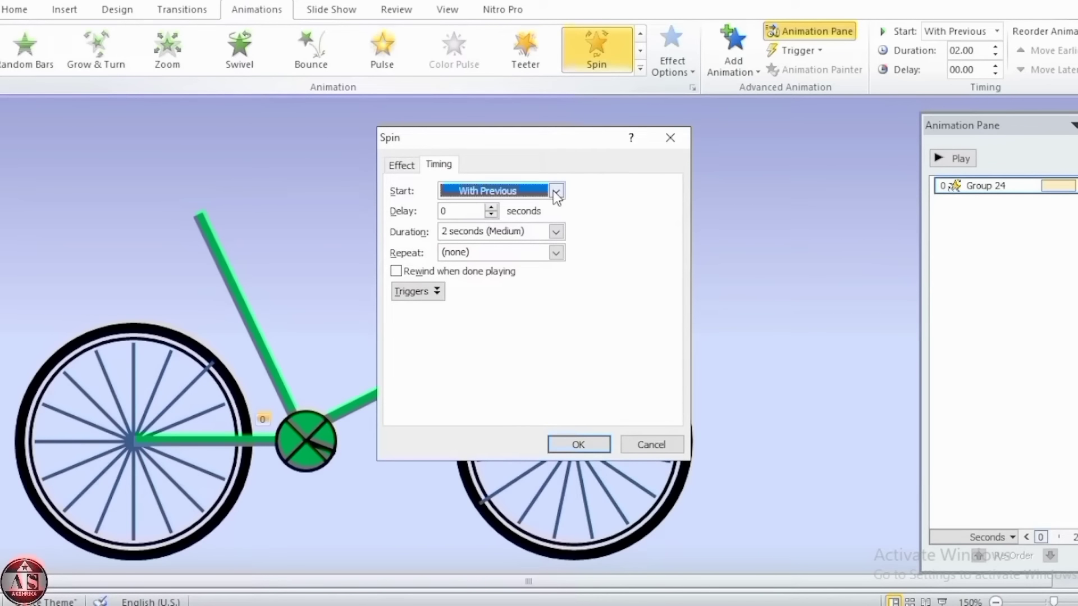
{"action": "left_click", "coordinate": [556, 231]}
{"action": "left_click", "coordinate": [462, 249]}
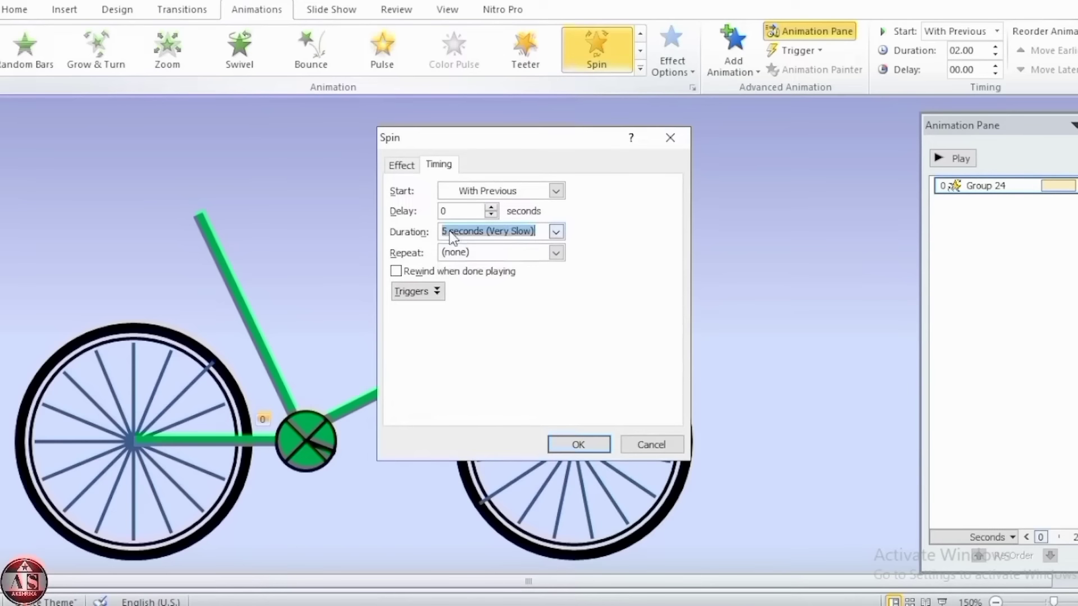
{"action": "left_click", "coordinate": [449, 230]}
{"action": "key", "text": "BackSpace"}
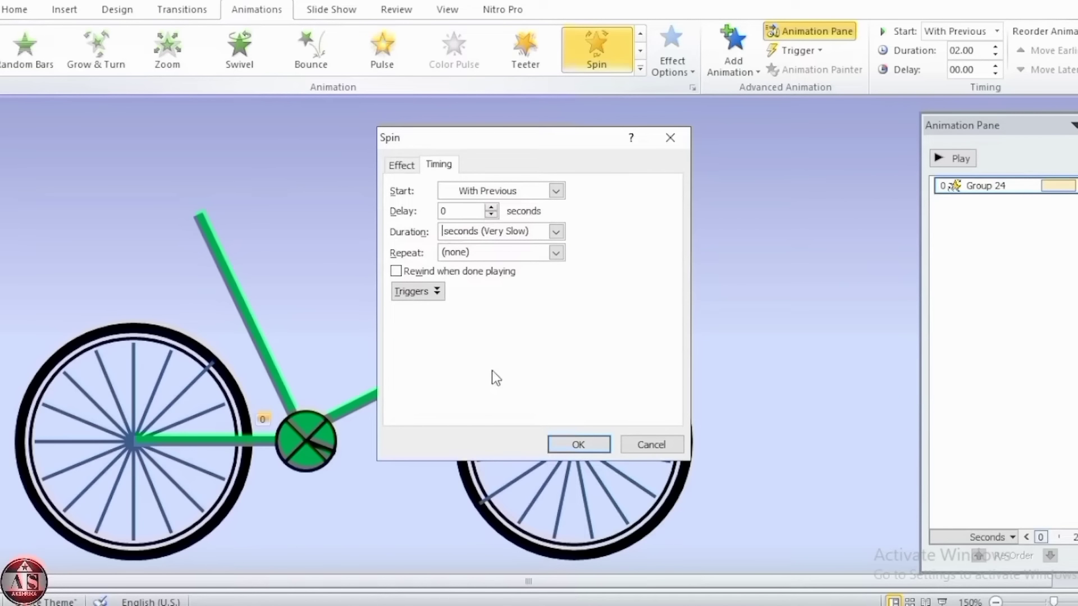
{"action": "type", "text": "8"}
{"action": "left_click", "coordinate": [556, 252]}
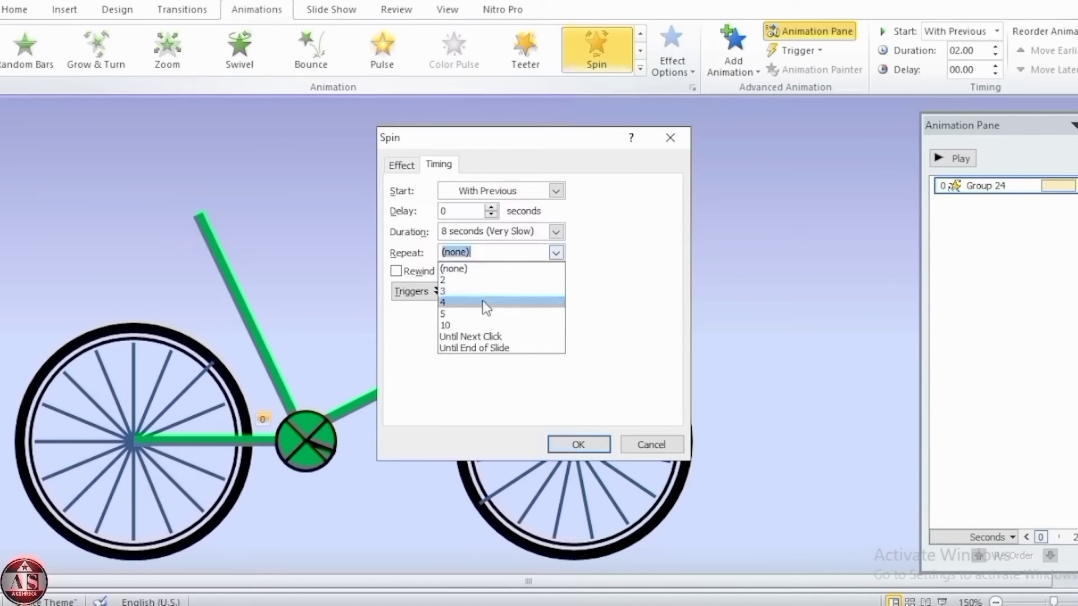
{"action": "left_click", "coordinate": [474, 348]}
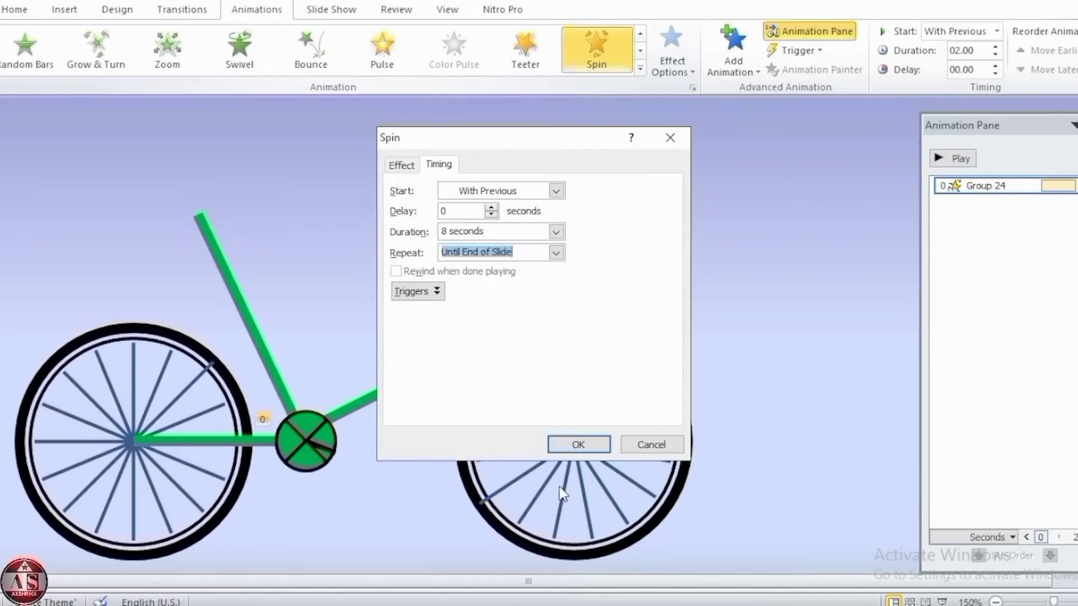
{"action": "left_click", "coordinate": [570, 445]}
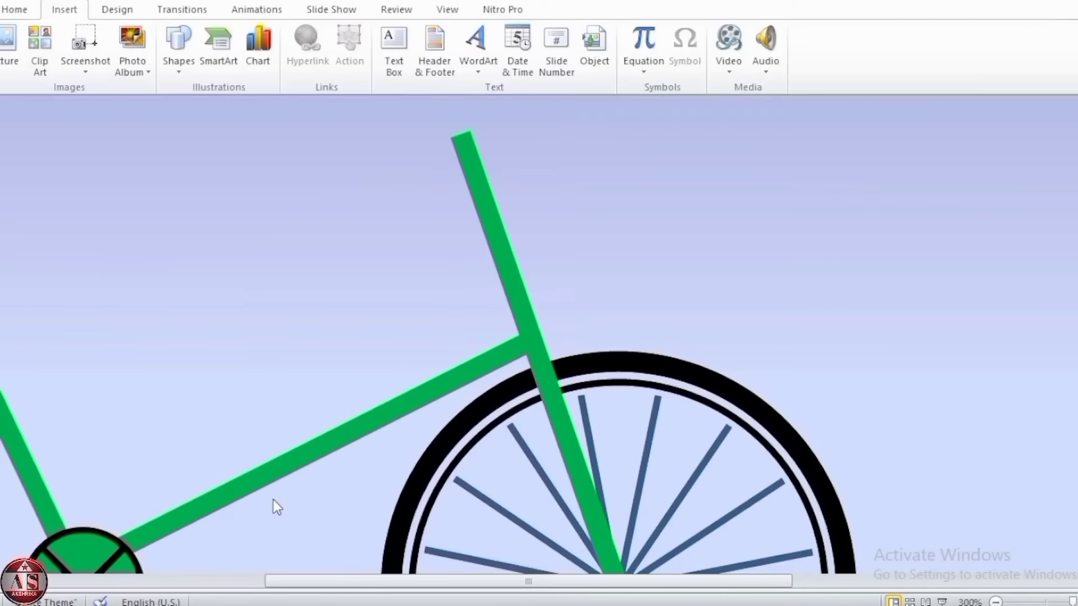
Draw a small upright rounded rectangle just to the right of the crank circle as the pedal.
{"action": "scroll", "coordinate": [274, 500], "scroll_direction": "up", "scroll_amount": 2}
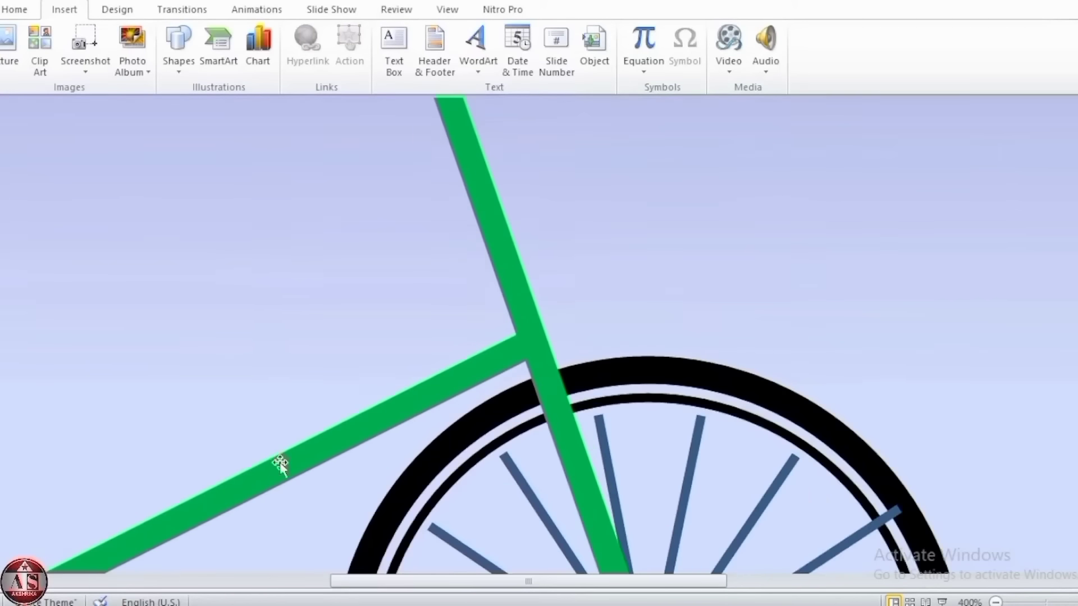
{"action": "left_click_drag", "start_coordinate": [516, 581], "coordinate": [353, 580]}
{"action": "scroll", "coordinate": [492, 464], "scroll_direction": "down", "scroll_amount": 3}
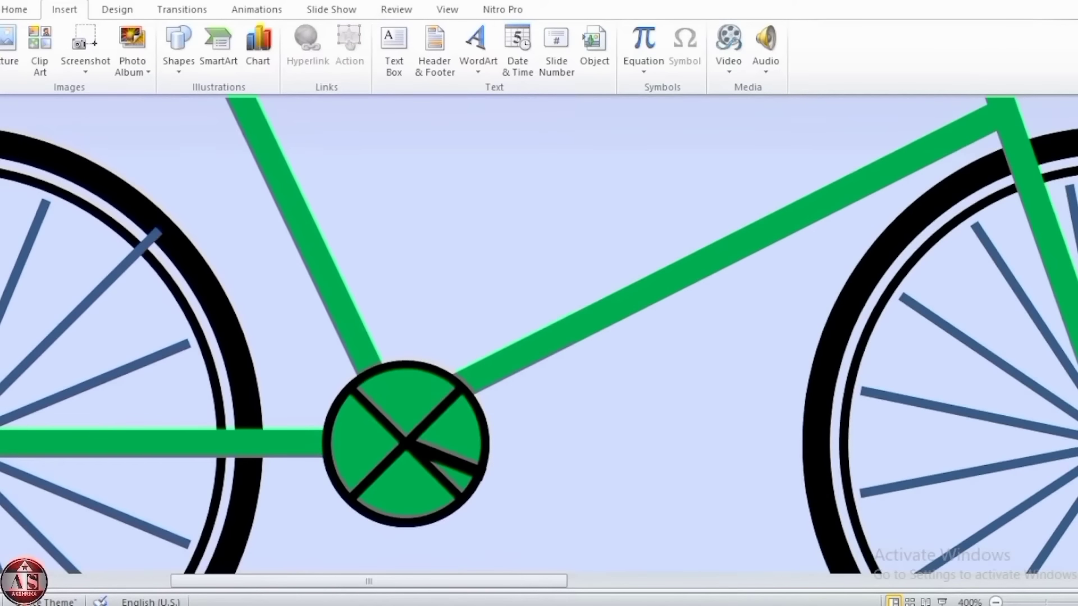
{"action": "left_click", "coordinate": [179, 45]}
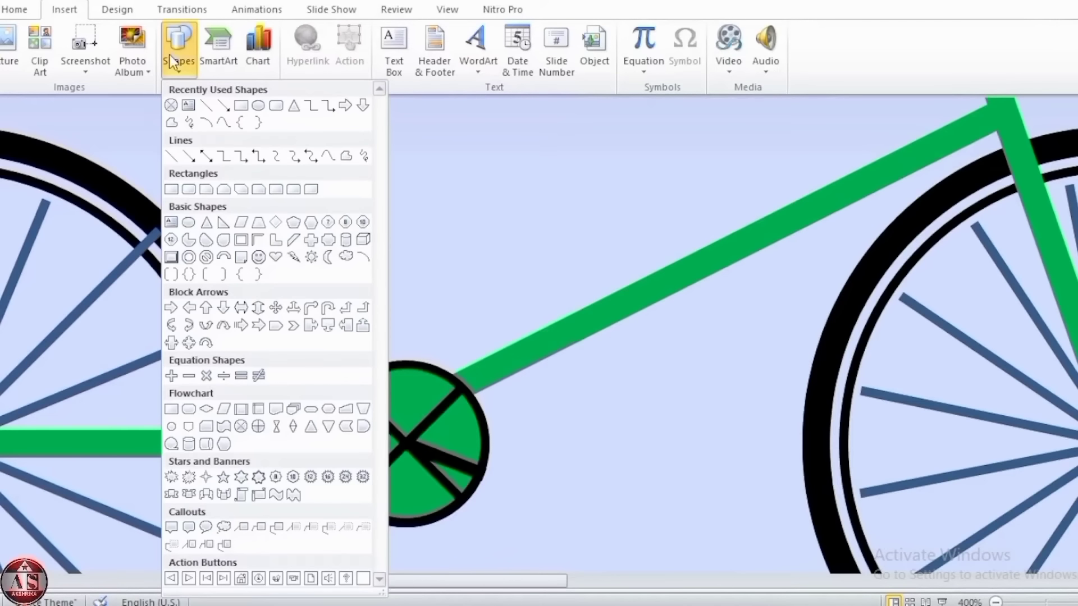
{"action": "left_click", "coordinate": [274, 109]}
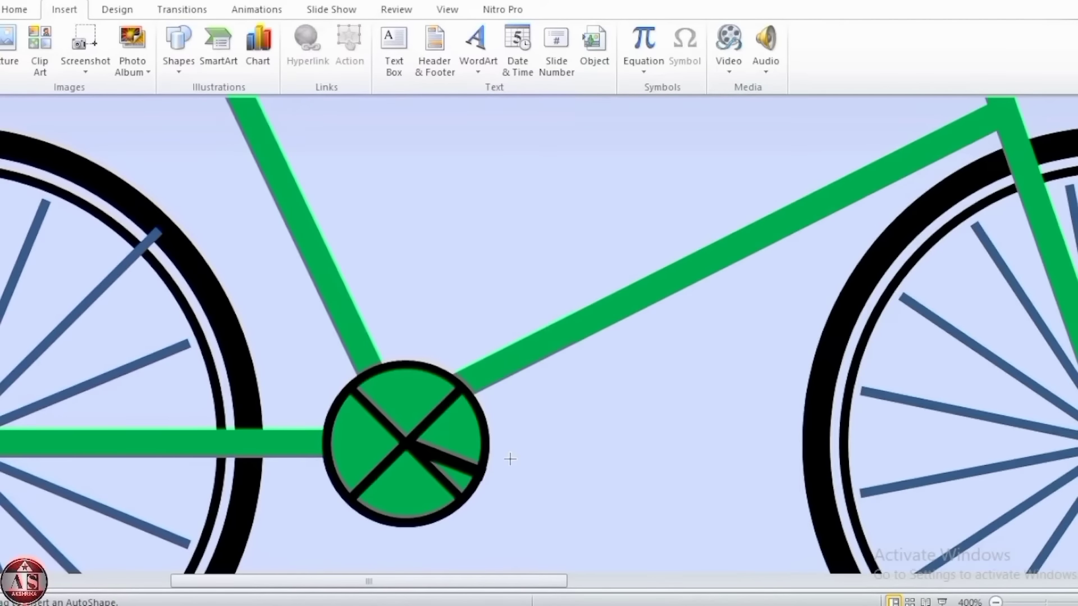
{"action": "mouse_move", "coordinate": [506, 454]}
{"action": "left_mouse_down"}
{"action": "mouse_move", "coordinate": [490, 508]}
{"action": "mouse_move", "coordinate": [513, 527]}
{"action": "mouse_move", "coordinate": [530, 515]}
{"action": "left_mouse_up"}
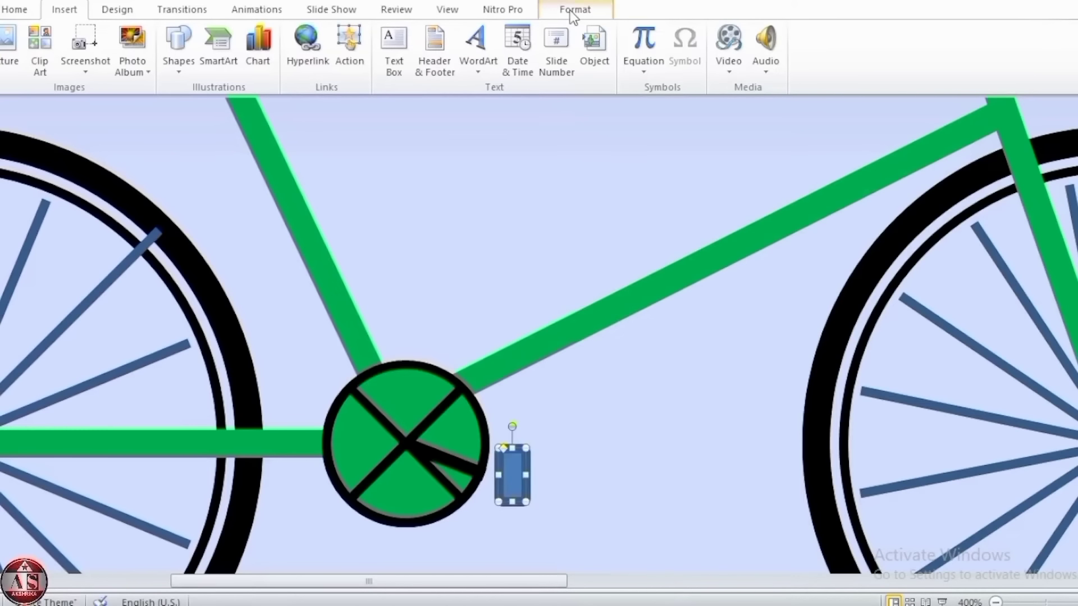
Give the pedal rectangle a black fill and a black outline.
{"action": "left_click", "coordinate": [572, 11]}
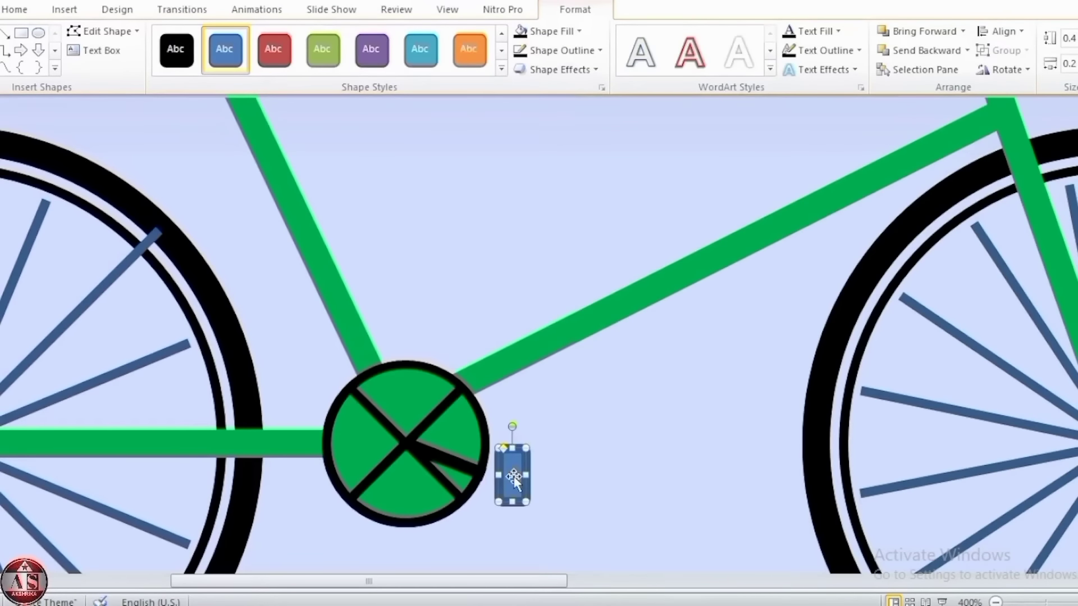
{"action": "left_click", "coordinate": [520, 32]}
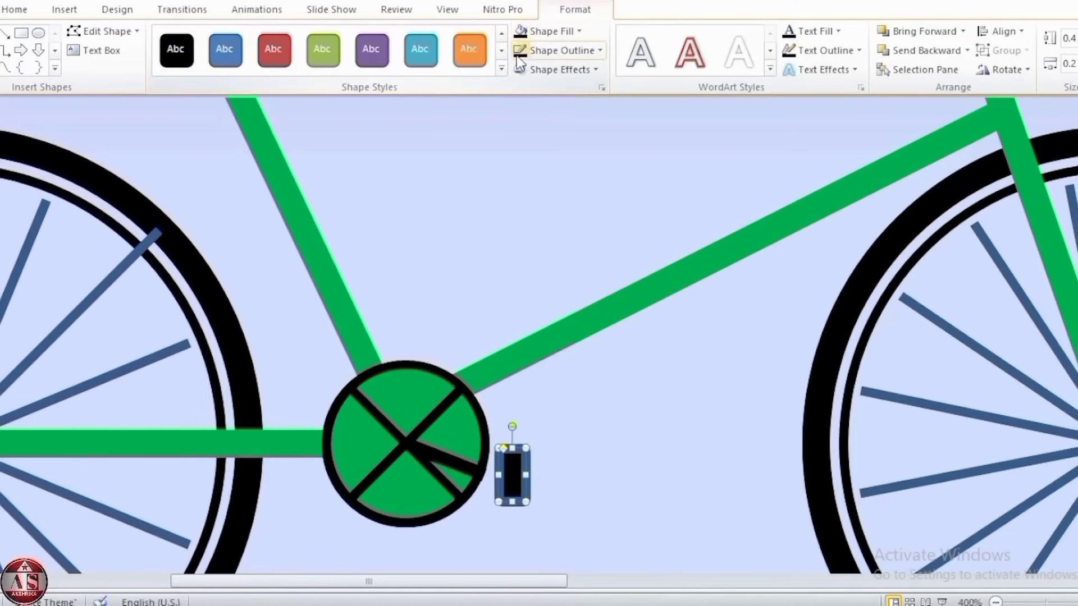
{"action": "left_click", "coordinate": [519, 51]}
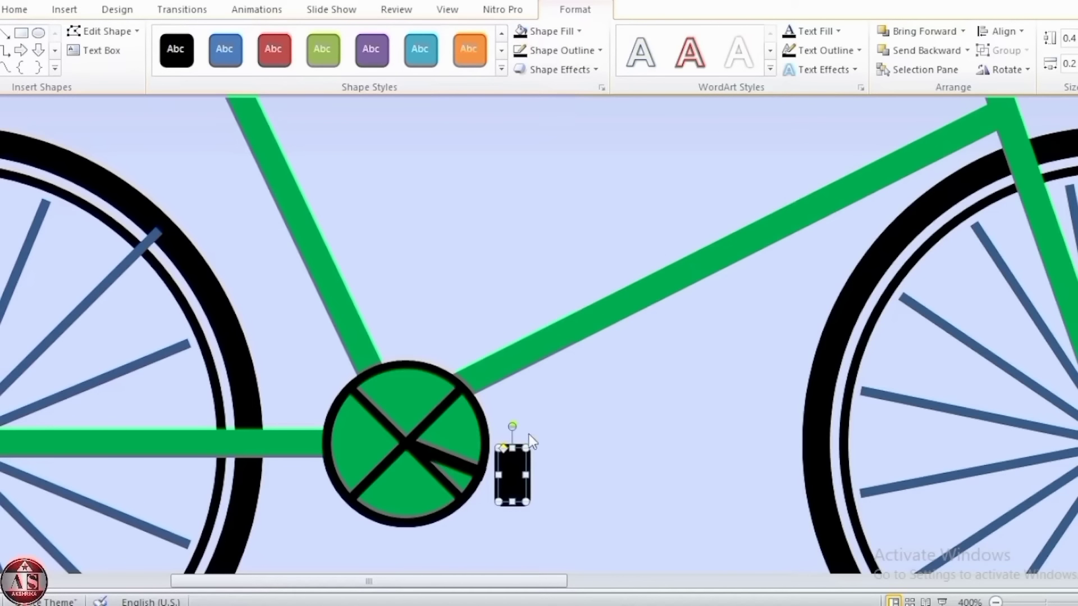
Tilt the pedal slightly clockwise and place it against the crank rim at the outer end of the short black line.
{"action": "left_click_drag", "start_coordinate": [512, 426], "coordinate": [525, 426]}
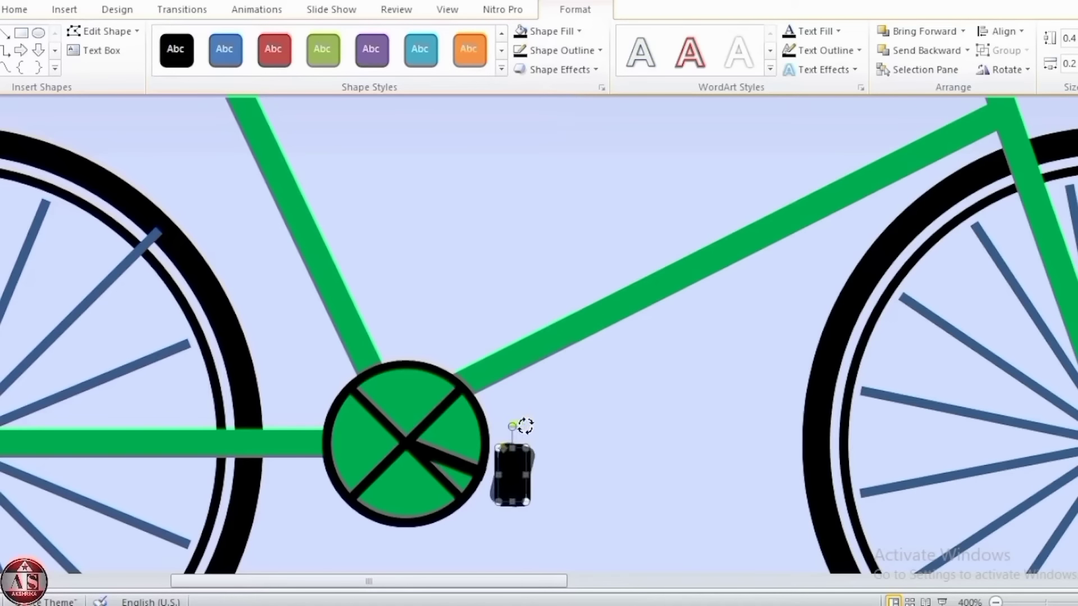
{"action": "left_click_drag", "start_coordinate": [525, 426], "coordinate": [526, 427]}
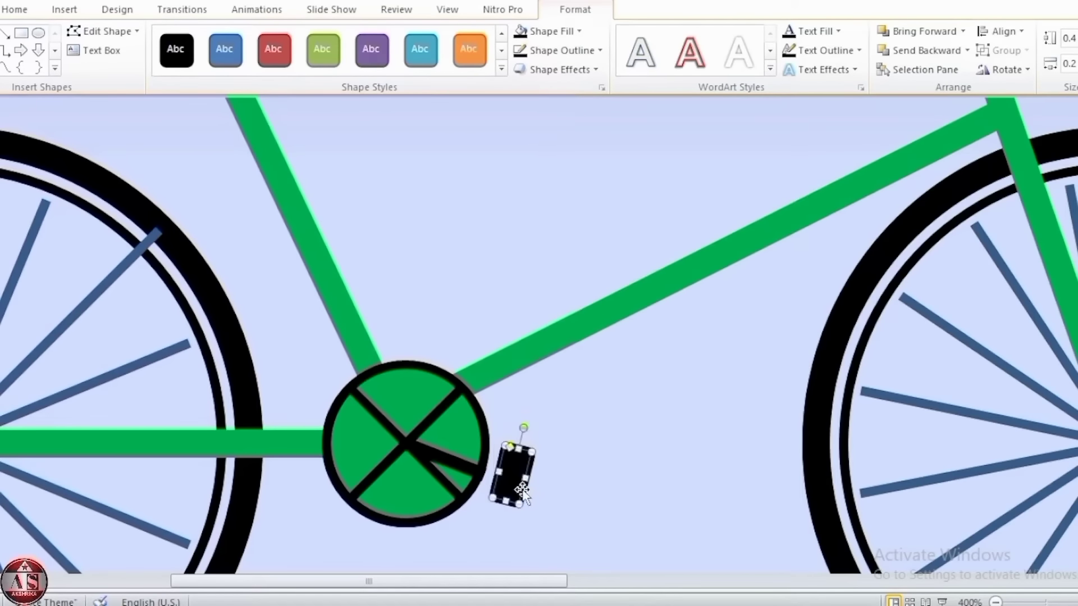
{"action": "left_click_drag", "start_coordinate": [517, 479], "coordinate": [500, 481]}
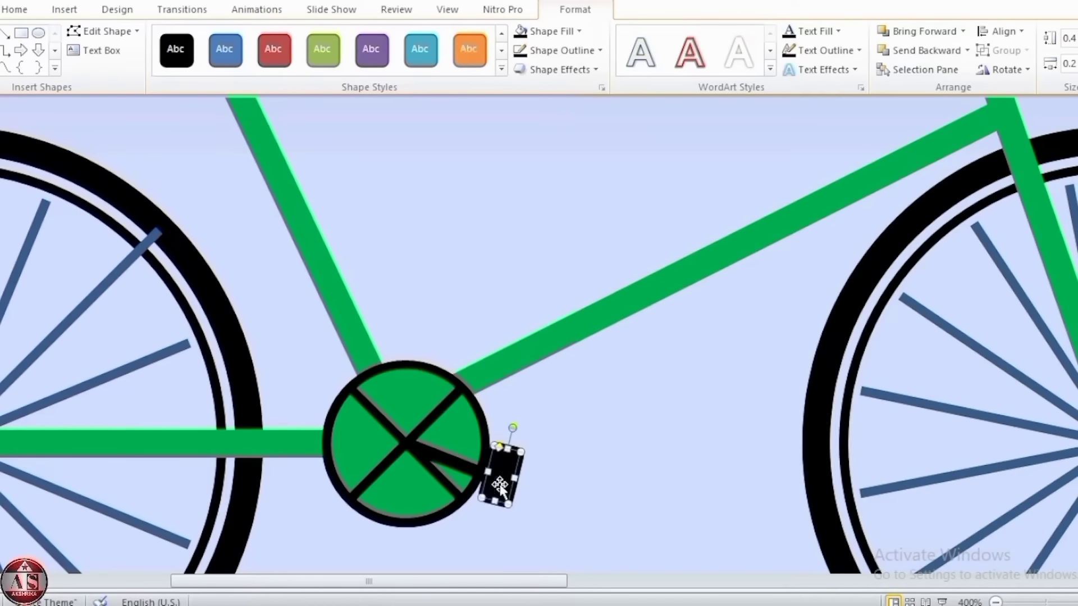
{"action": "left_click", "coordinate": [621, 515]}
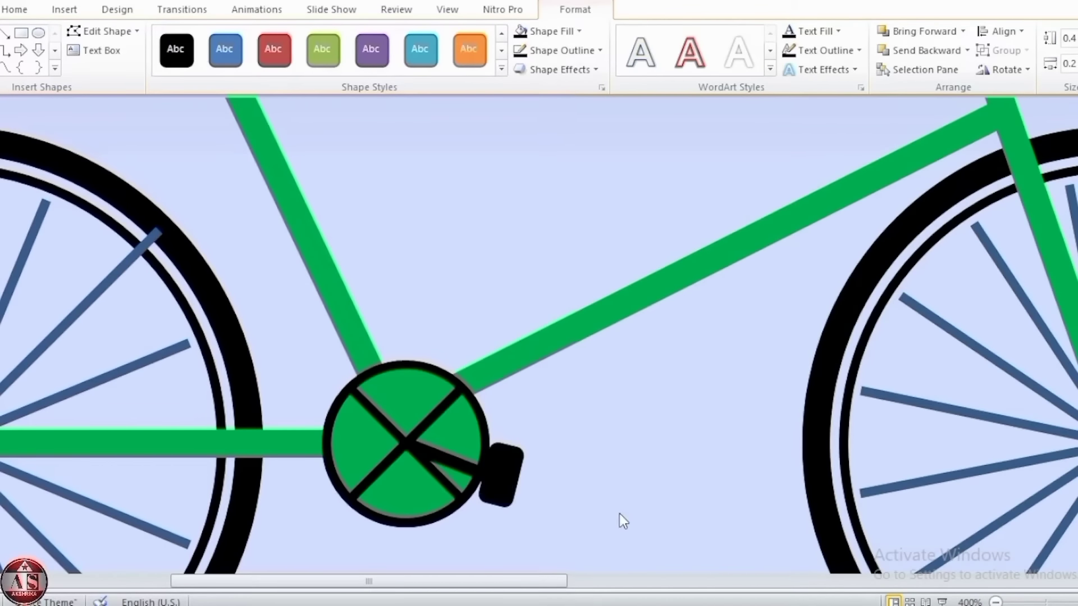
{"action": "left_click", "coordinate": [480, 493]}
{"action": "left_click_drag", "start_coordinate": [480, 493], "coordinate": [480, 494]}
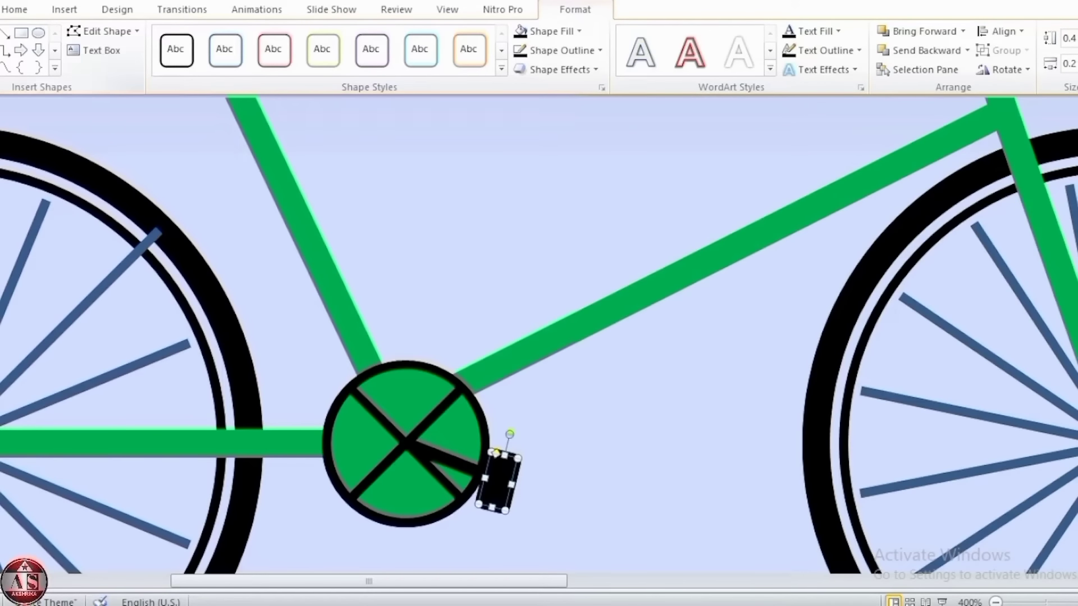
Give the pedal a custom motion path that traces clockwise around the crank circle's rim and returns to the pedal.
{"action": "left_click", "coordinate": [258, 10]}
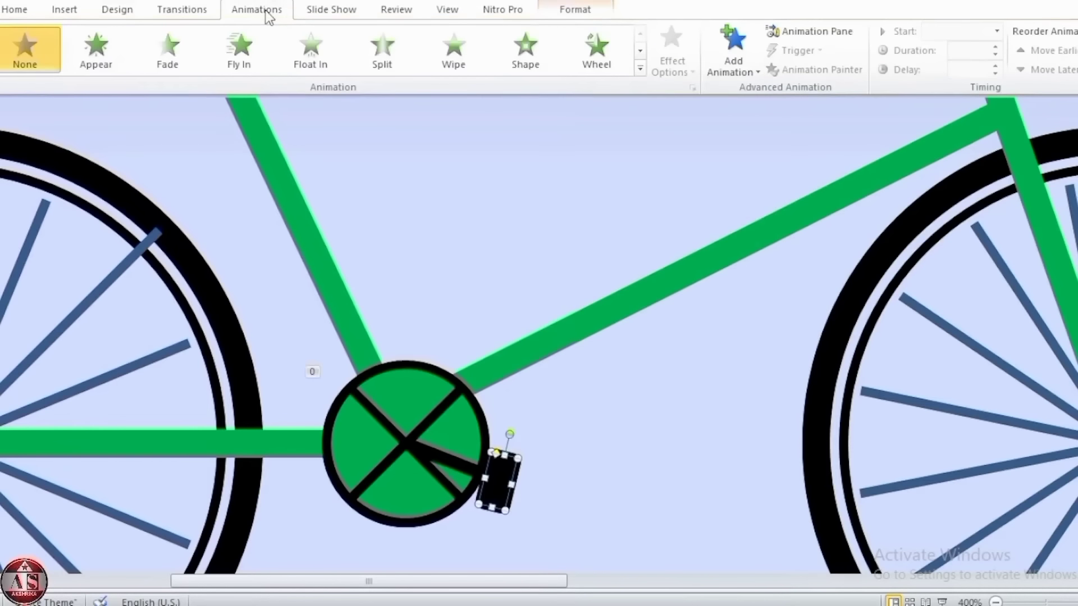
{"action": "left_click", "coordinate": [641, 54]}
{"action": "left_click", "coordinate": [638, 69]}
{"action": "scroll", "coordinate": [293, 350], "scroll_direction": "down", "scroll_amount": 1}
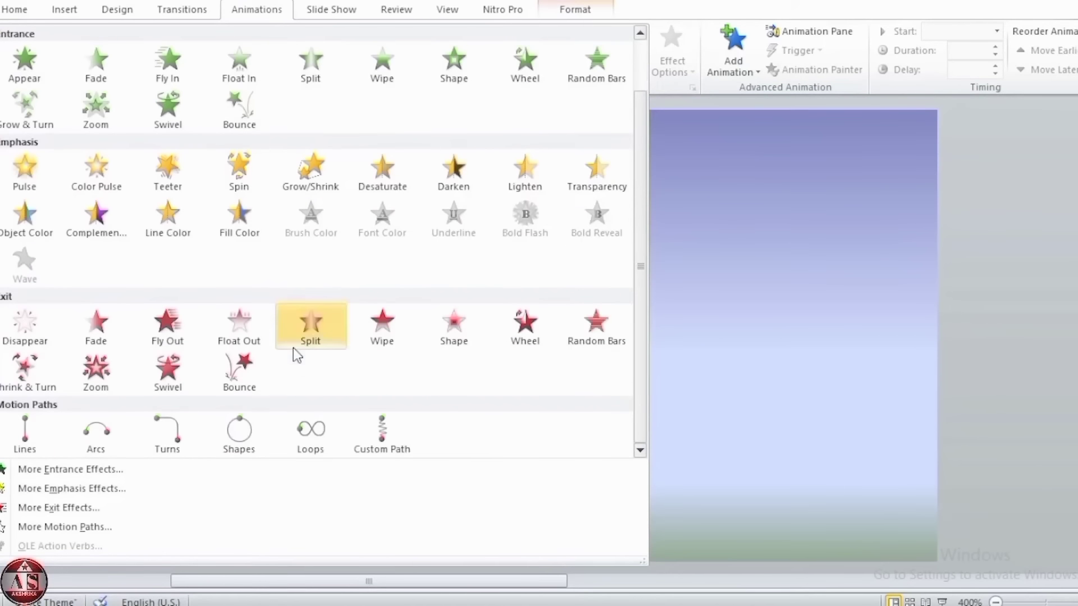
{"action": "left_click", "coordinate": [385, 429]}
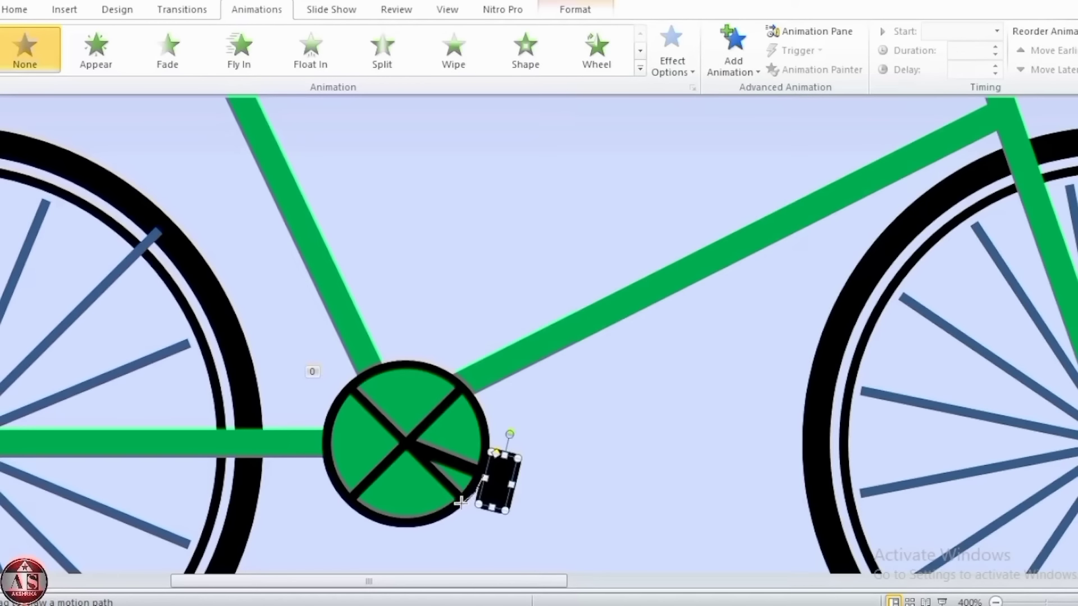
{"action": "left_click_drag", "start_coordinate": [449, 515], "coordinate": [422, 523]}
{"action": "mouse_move", "coordinate": [352, 512]}
{"action": "left_mouse_down"}
{"action": "mouse_move", "coordinate": [321, 452]}
{"action": "mouse_move", "coordinate": [324, 413]}
{"action": "mouse_move", "coordinate": [346, 385]}
{"action": "mouse_move", "coordinate": [392, 362]}
{"action": "mouse_move", "coordinate": [431, 362]}
{"action": "mouse_move", "coordinate": [414, 360]}
{"action": "mouse_move", "coordinate": [465, 386]}
{"action": "left_mouse_up"}
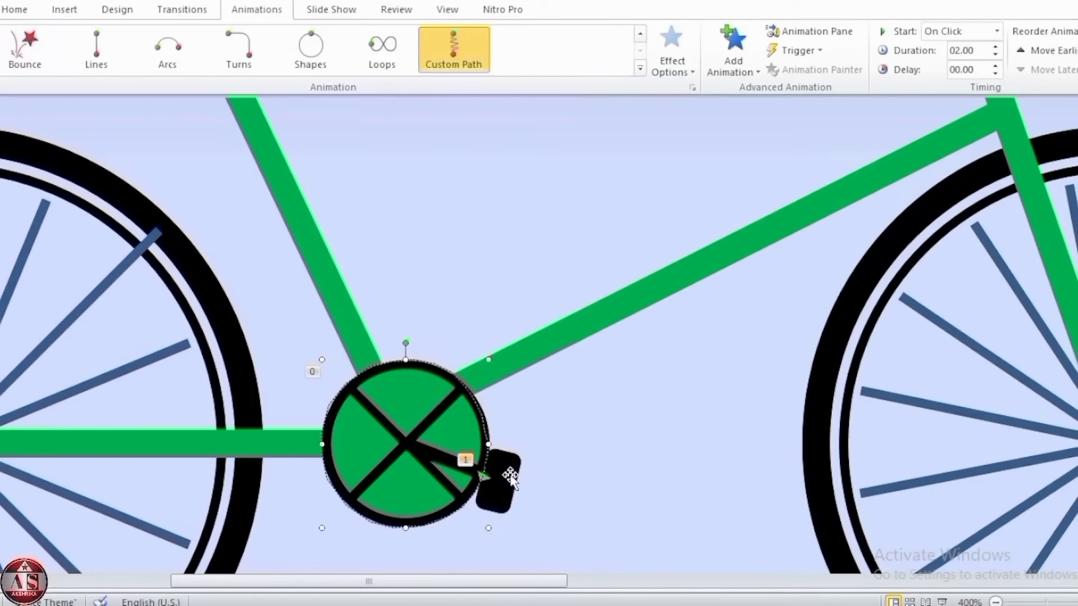
Set both the crank group's and the pedal's animations to start With Previous.
{"action": "left_click", "coordinate": [804, 31]}
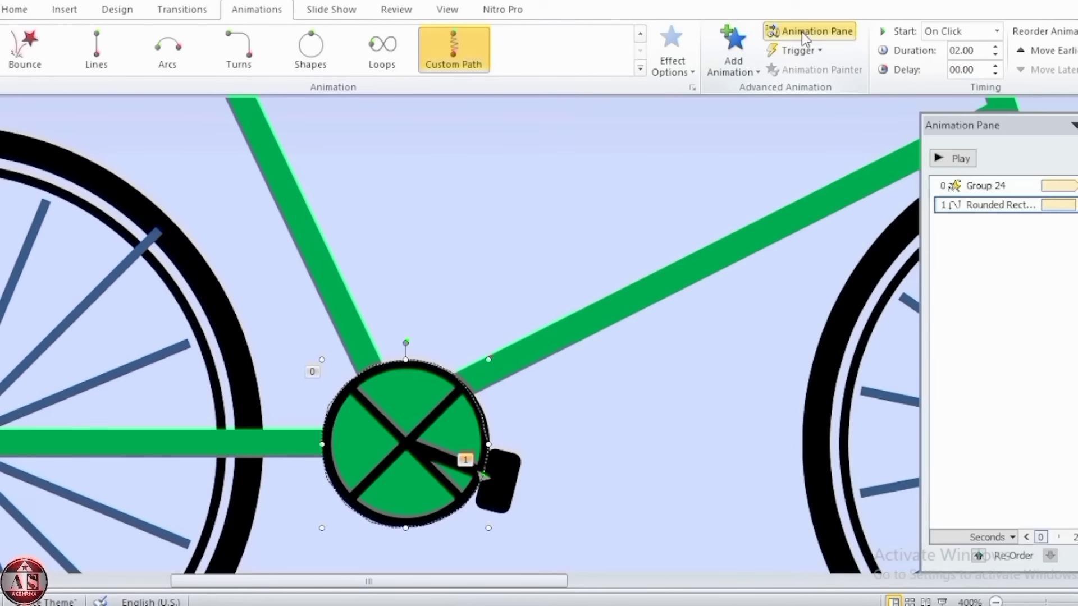
{"action": "key", "text": "ctrl+a"}
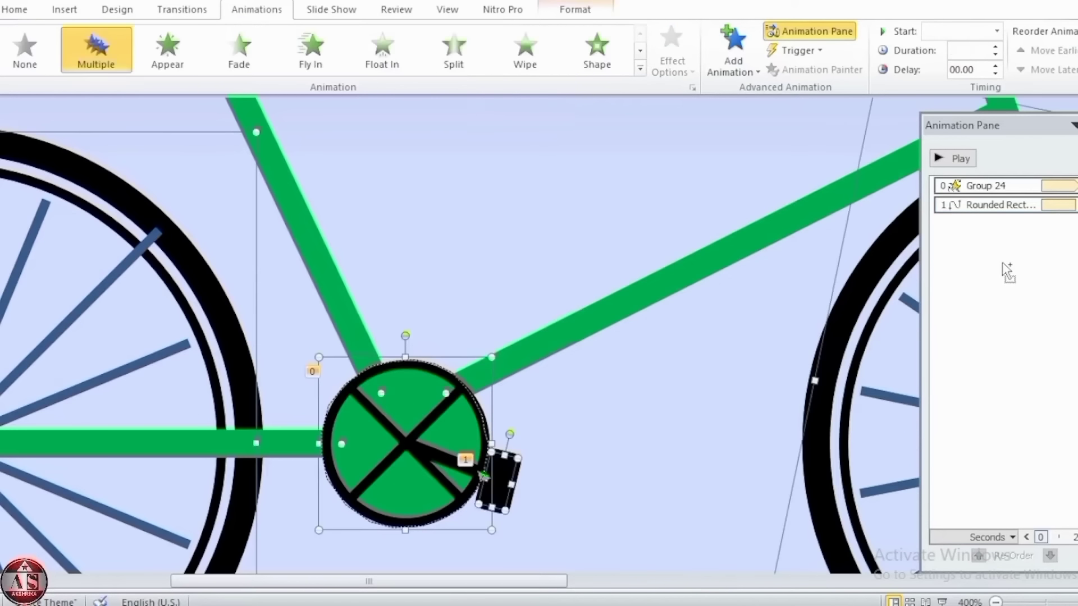
{"action": "left_click", "coordinate": [962, 281]}
{"action": "left_click", "coordinate": [1005, 205]}
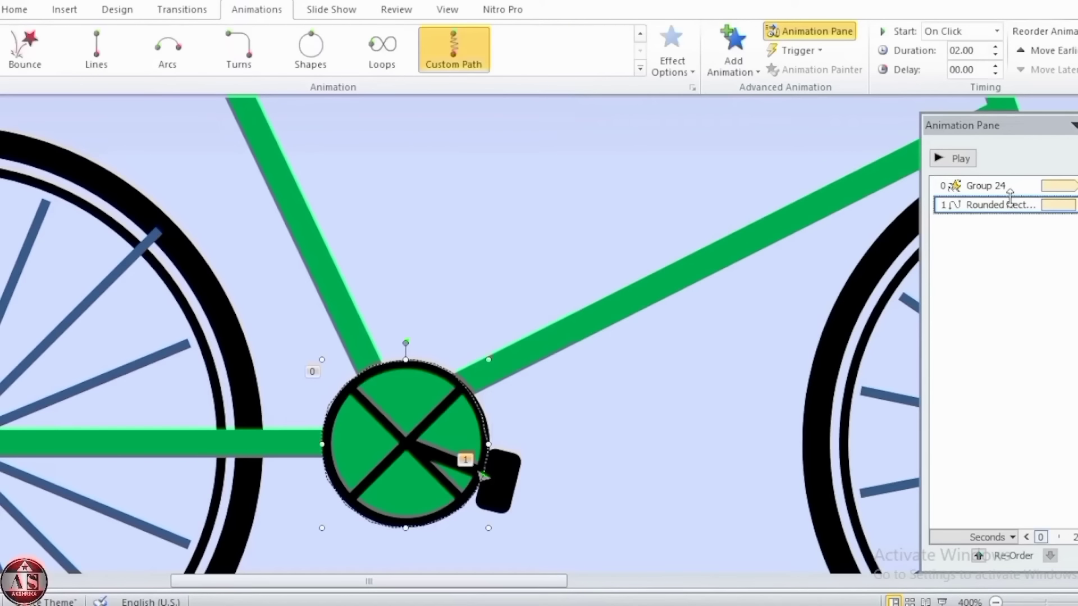
{"action": "left_click", "coordinate": [1010, 186], "text": "ctrl"}
{"action": "right_click", "coordinate": [1010, 185]}
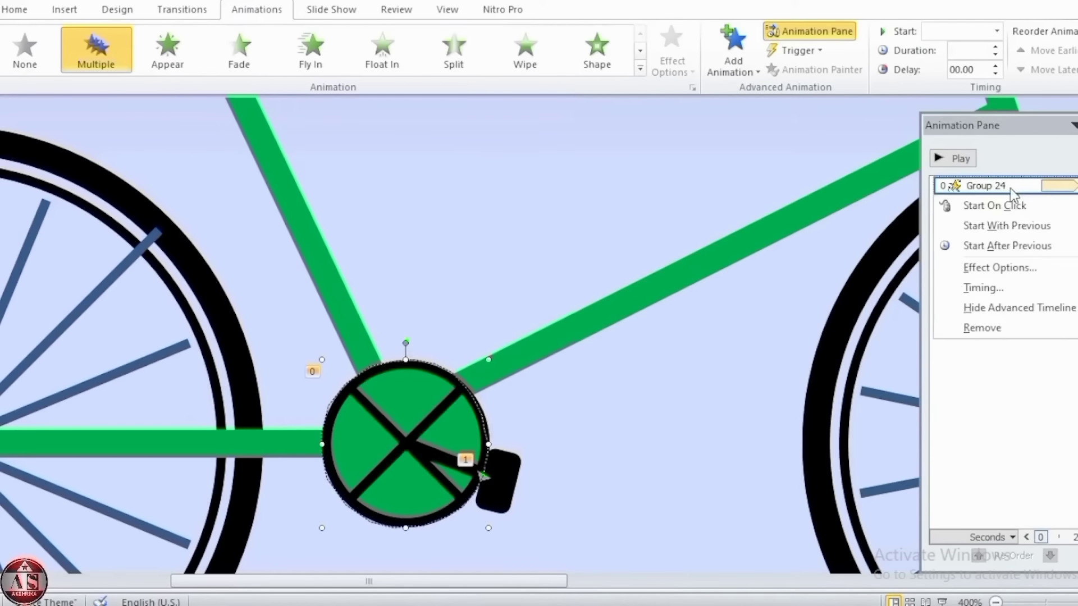
{"action": "left_click", "coordinate": [1014, 227]}
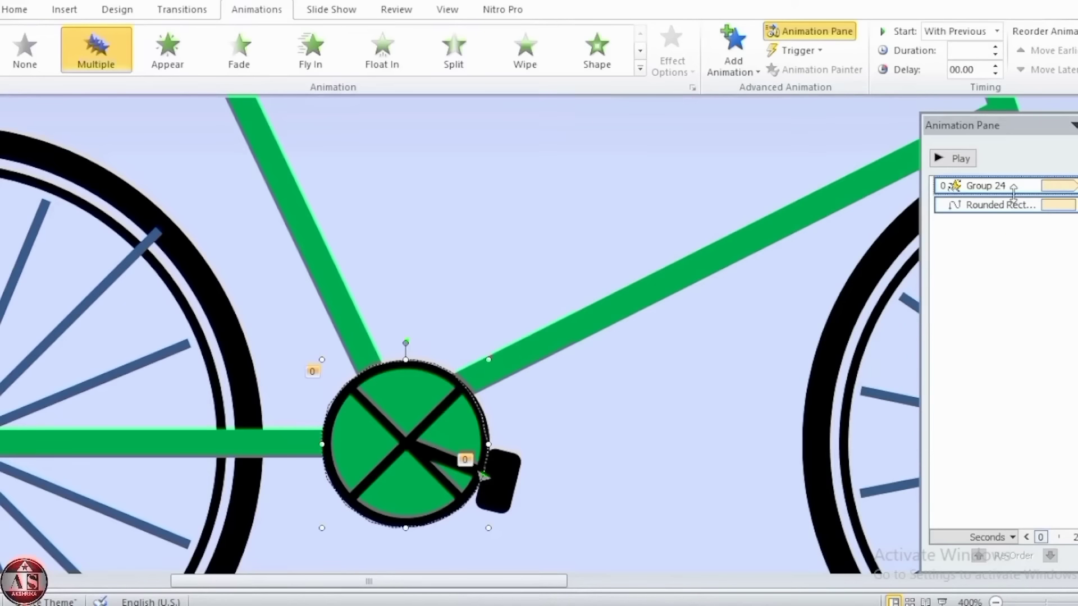
Set both animations to a duration of 8 seconds and repeat them Until End of Slide.
{"action": "right_click", "coordinate": [1010, 185]}
{"action": "left_click", "coordinate": [999, 268]}
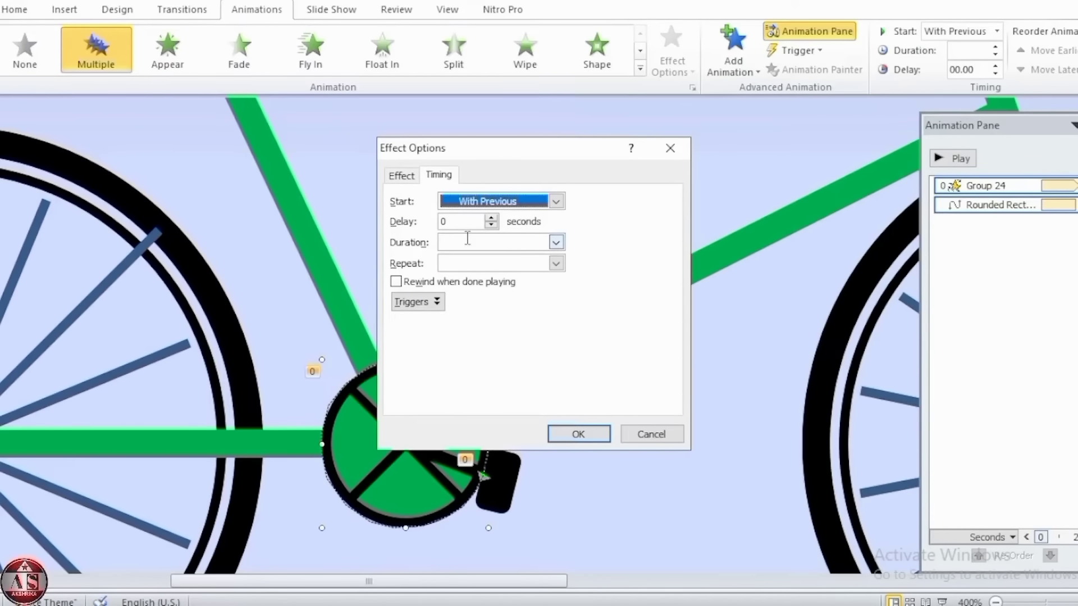
{"action": "left_click", "coordinate": [556, 243]}
{"action": "left_click", "coordinate": [486, 258]}
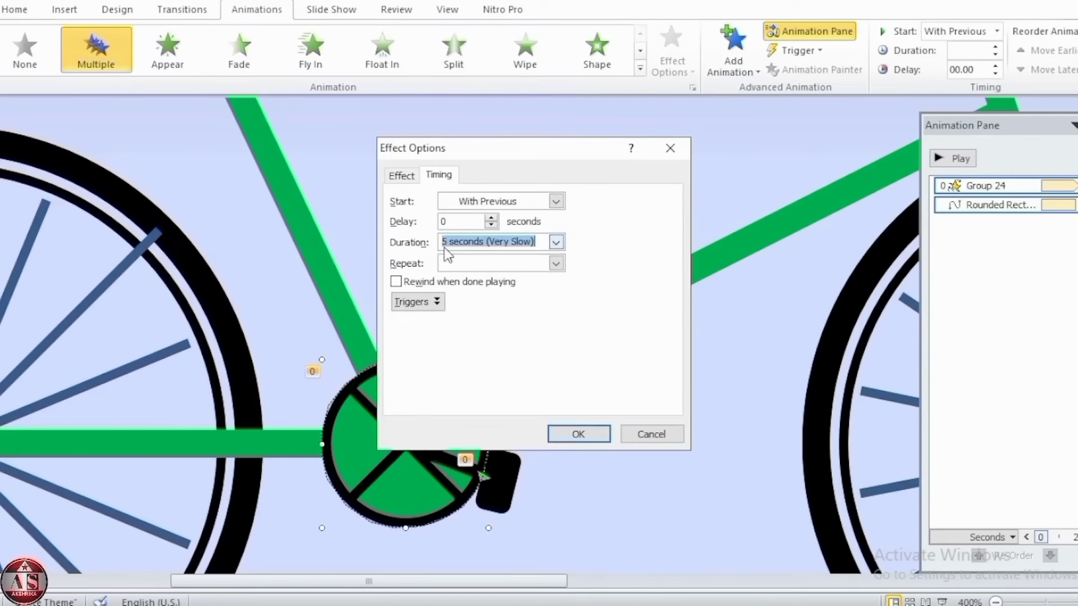
{"action": "left_click", "coordinate": [446, 244]}
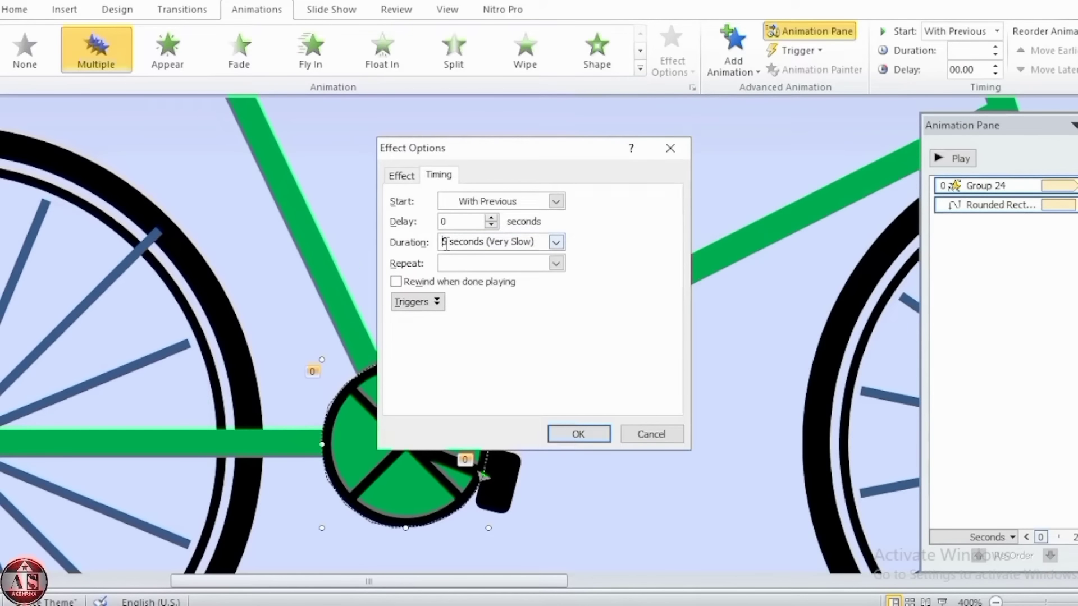
{"action": "key", "text": "BackSpace"}
{"action": "type", "text": "8"}
{"action": "left_click", "coordinate": [555, 264]}
{"action": "left_click", "coordinate": [483, 360]}
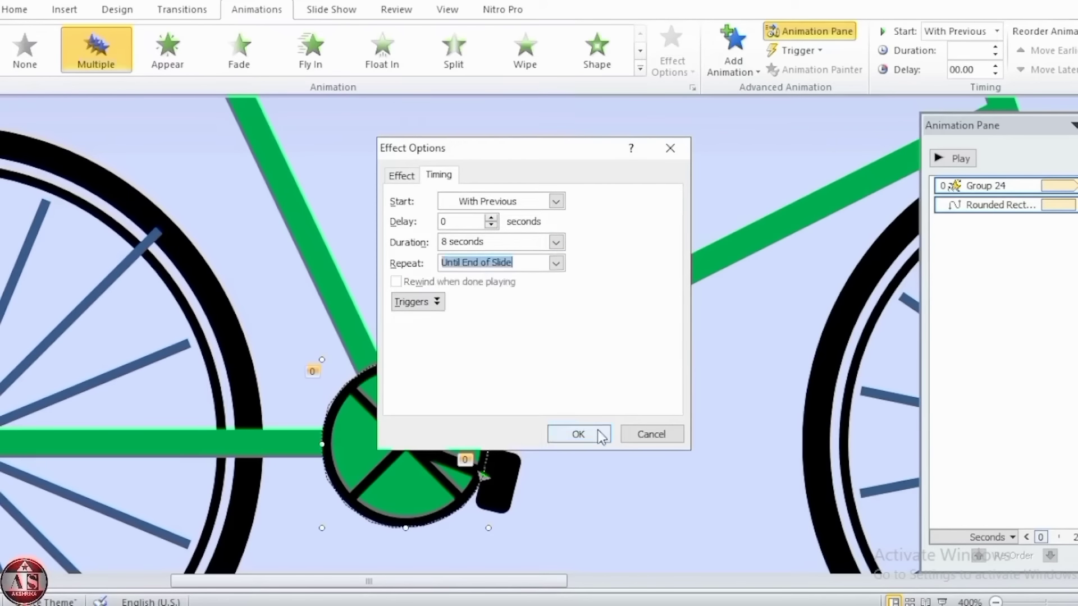
{"action": "left_click", "coordinate": [578, 434]}
Play the slide show to check the crank and pedal rotation, return to editing and close the animation list.
{"action": "key", "text": "F5"}
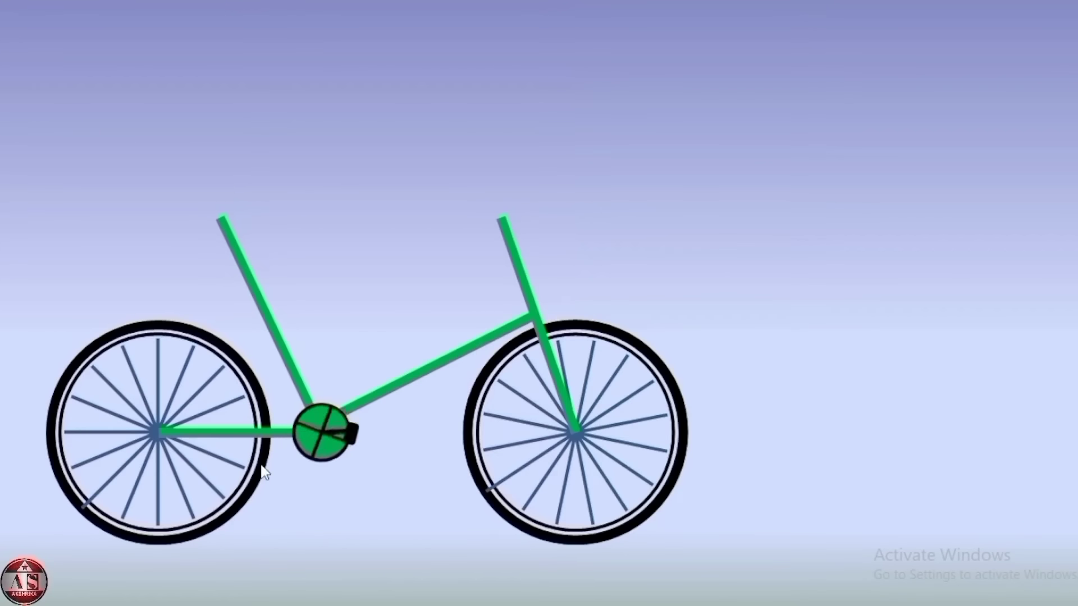
{"action": "key", "text": "Escape"}
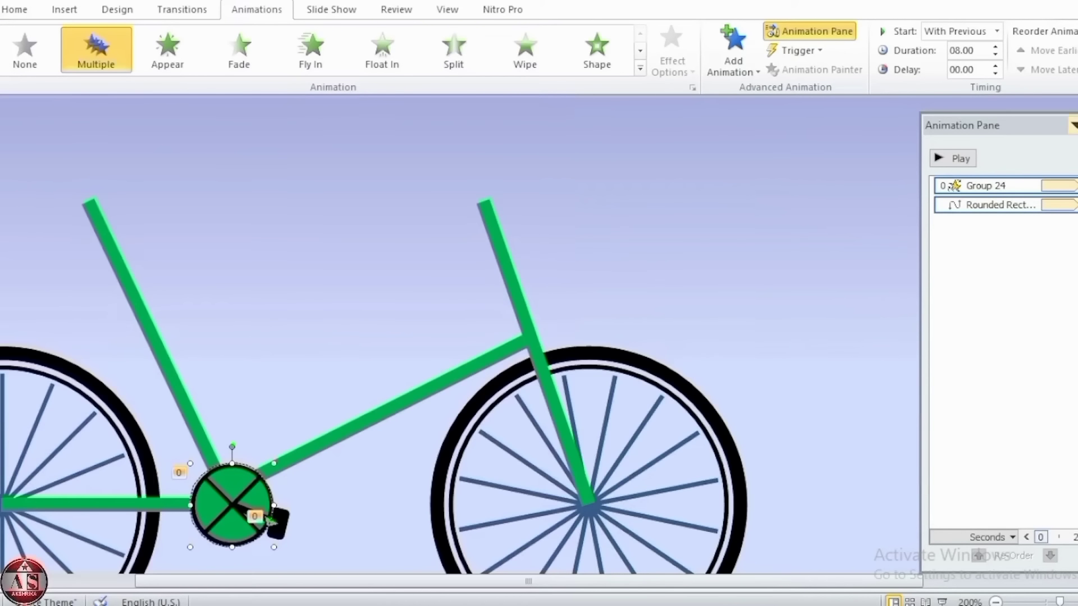
{"action": "left_click", "coordinate": [1073, 125]}
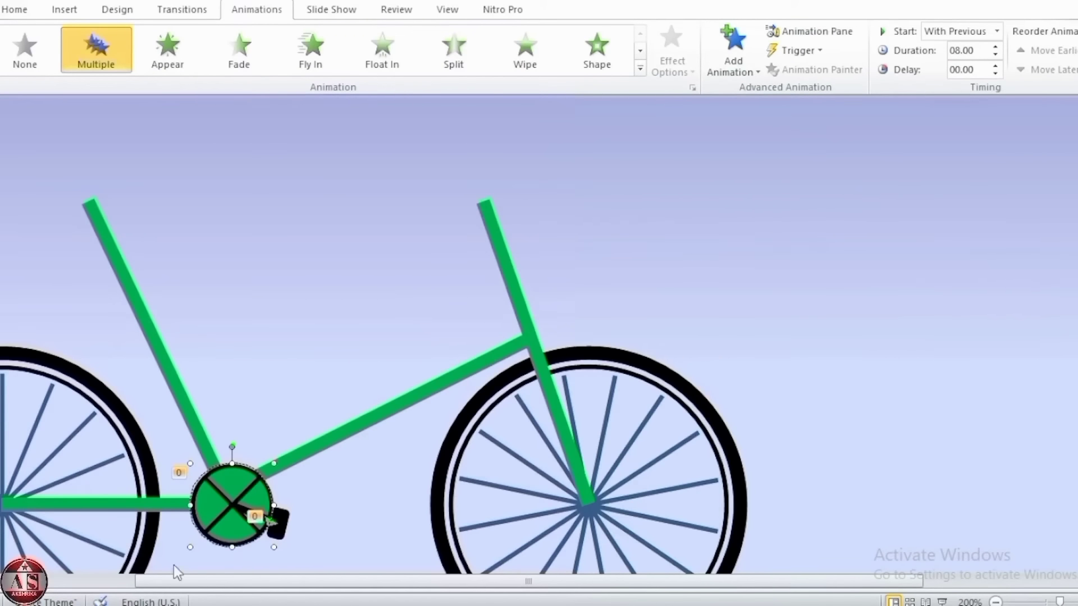
Draw a circle in the empty area to the upper right of the bicycle.
{"action": "scroll", "coordinate": [493, 385], "scroll_direction": "down", "scroll_amount": 1}
{"action": "scroll", "coordinate": [485, 388], "scroll_direction": "down", "scroll_amount": 5, "text": "ctrl"}
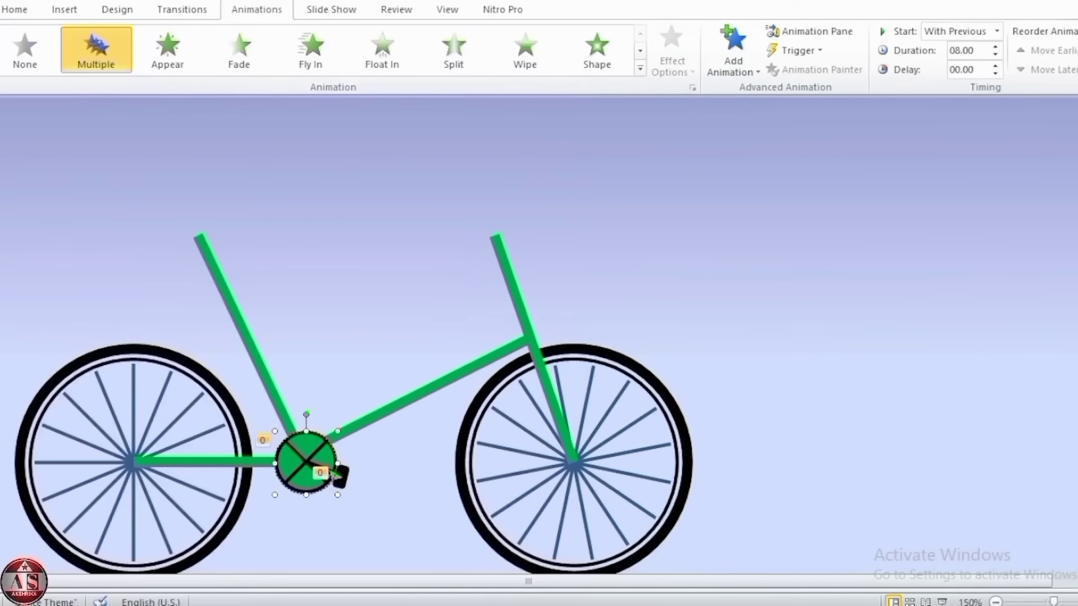
{"action": "left_click", "coordinate": [63, 10]}
{"action": "left_click", "coordinate": [177, 45]}
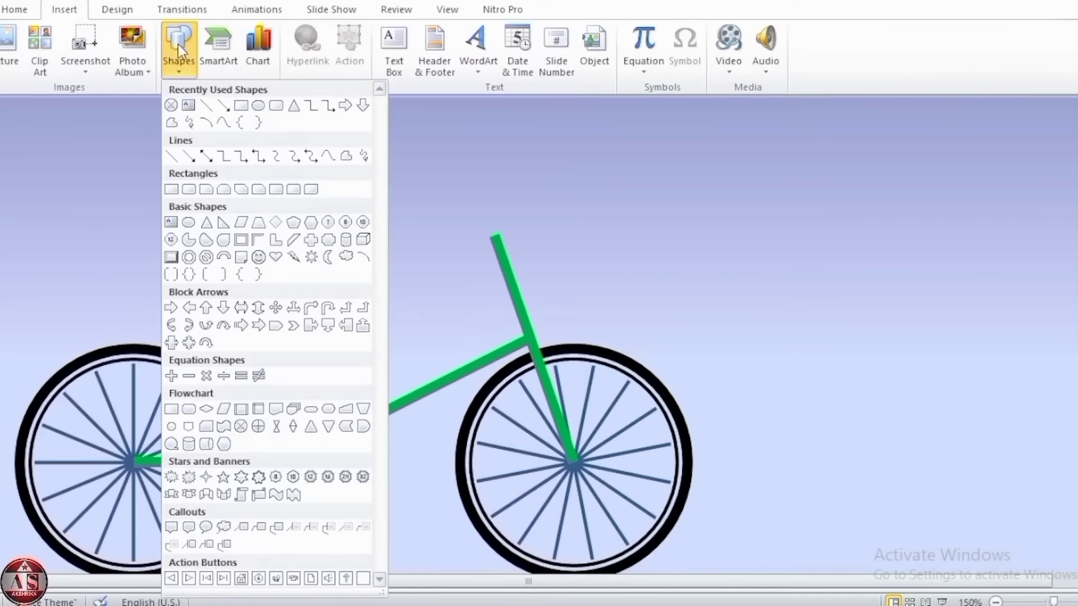
{"action": "left_click", "coordinate": [264, 106]}
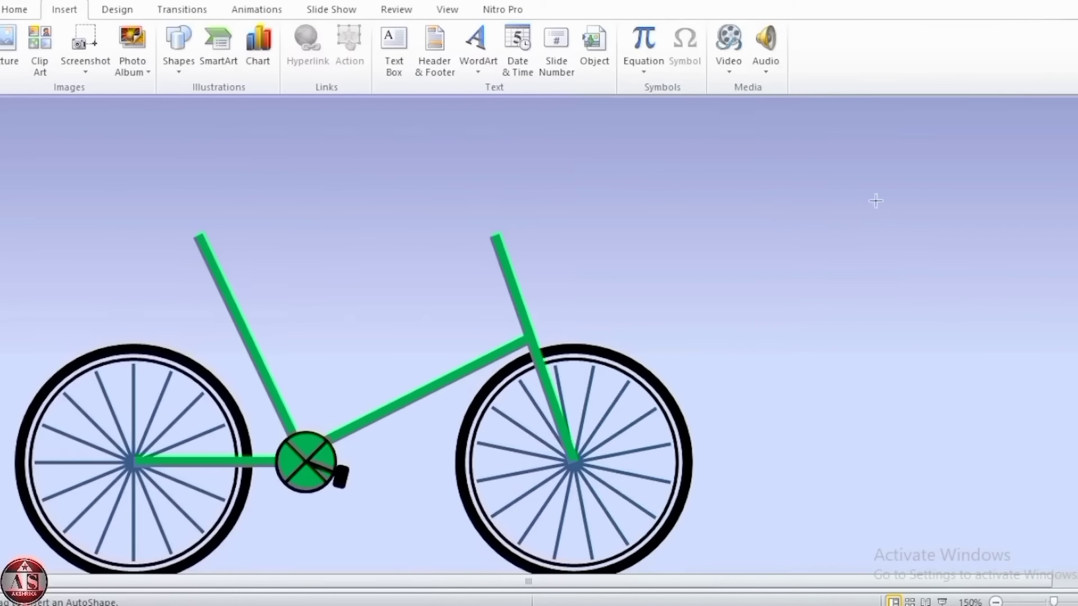
{"action": "left_click_drag", "start_coordinate": [807, 184], "coordinate": [910, 296]}
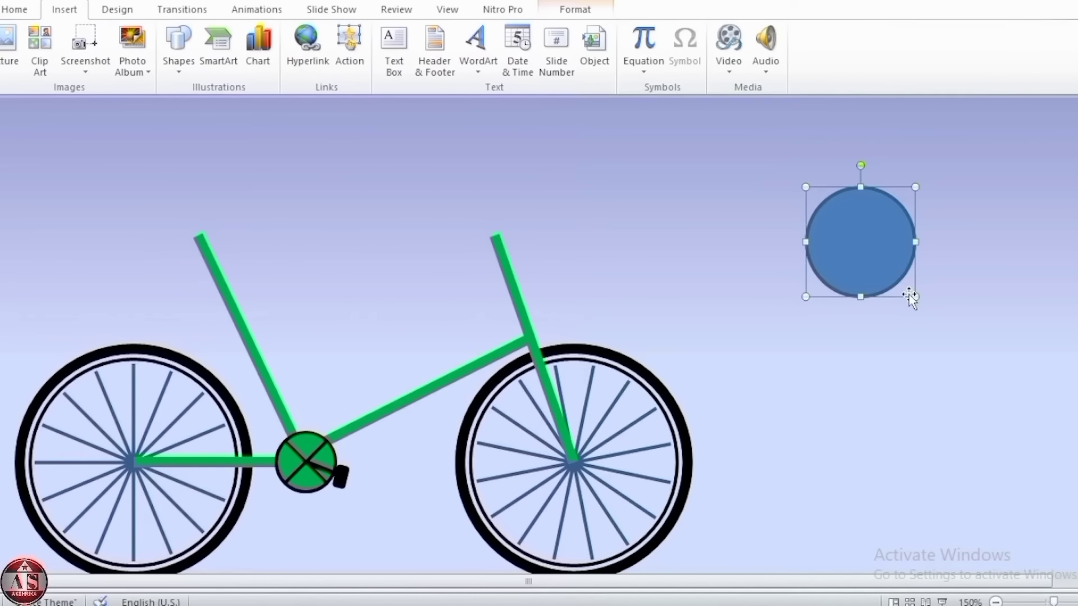
Edit the circle's points, pulling its right point far outward horizontally to form a teardrop-shaped saddle.
{"action": "right_click", "coordinate": [871, 262]}
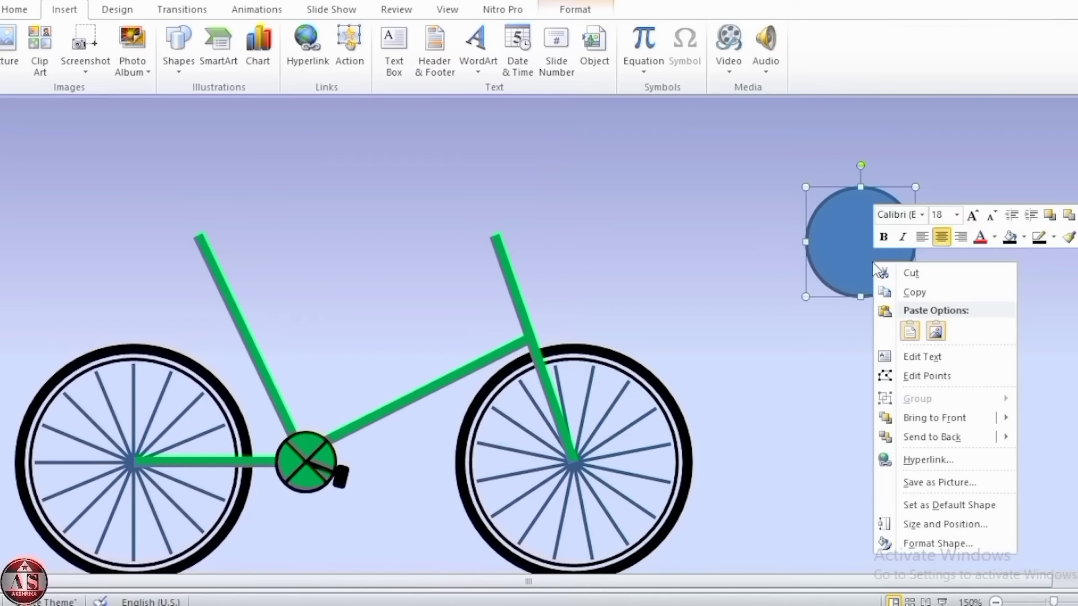
{"action": "left_click", "coordinate": [927, 377]}
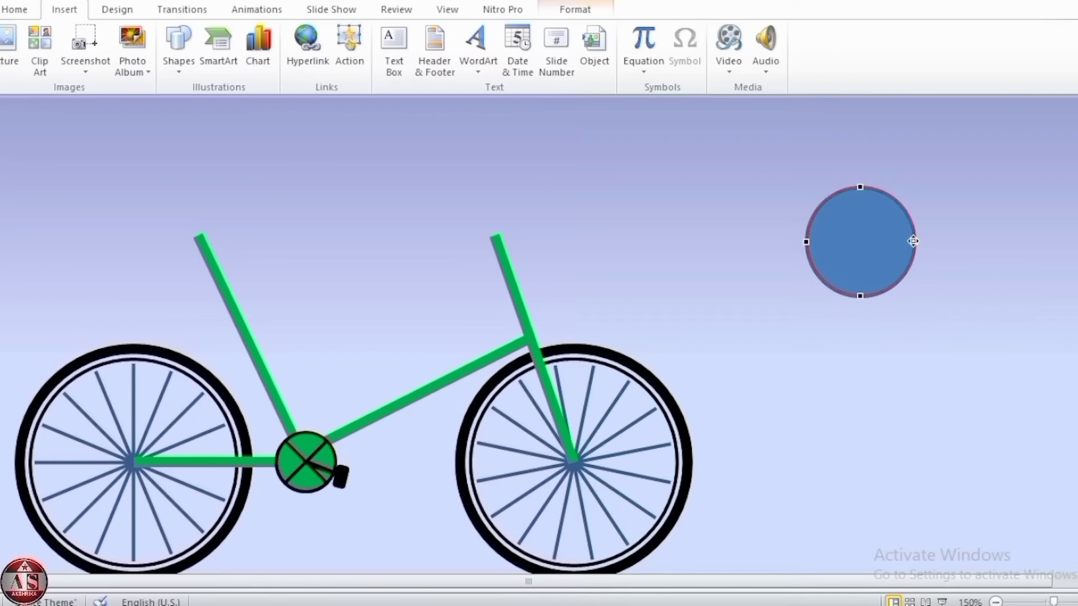
{"action": "left_click_drag", "start_coordinate": [913, 241], "coordinate": [1077, 241]}
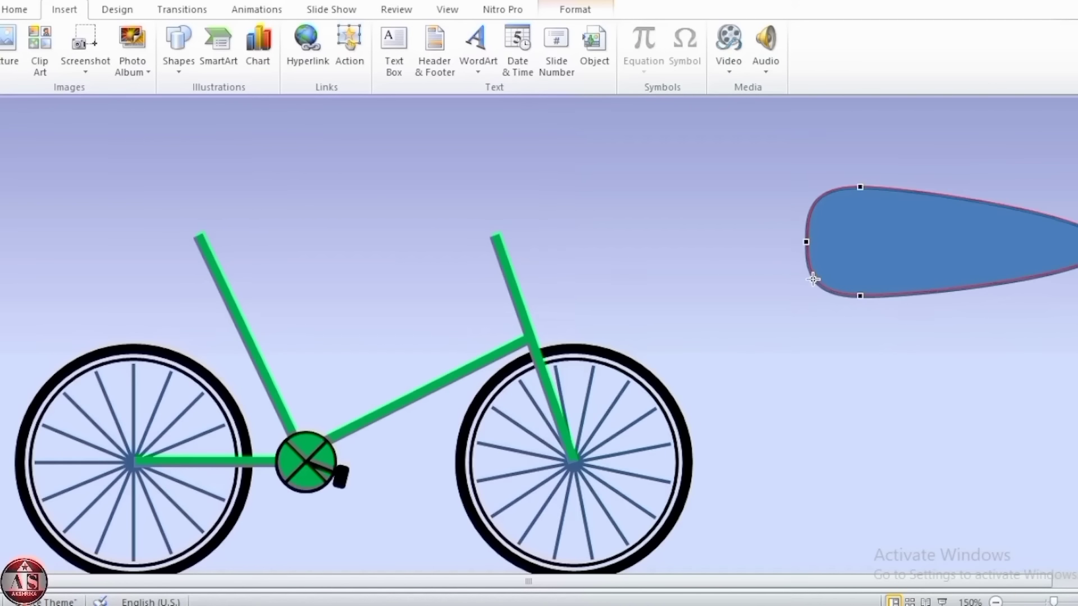
Give the teardrop shape a black fill and a black outline.
{"action": "left_click", "coordinate": [564, 15]}
{"action": "left_click", "coordinate": [550, 31]}
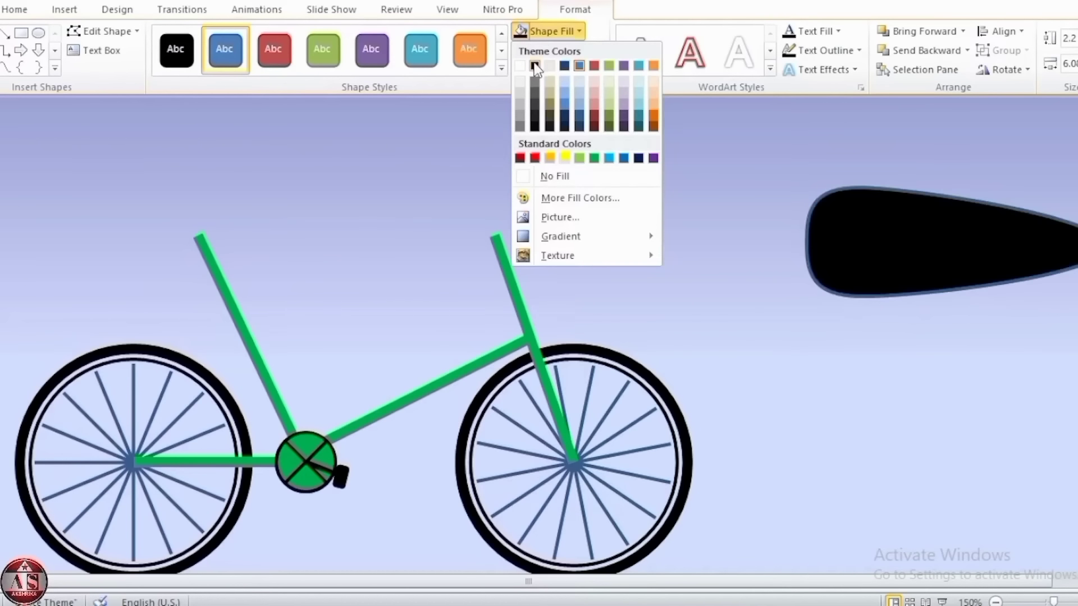
{"action": "left_click", "coordinate": [535, 68]}
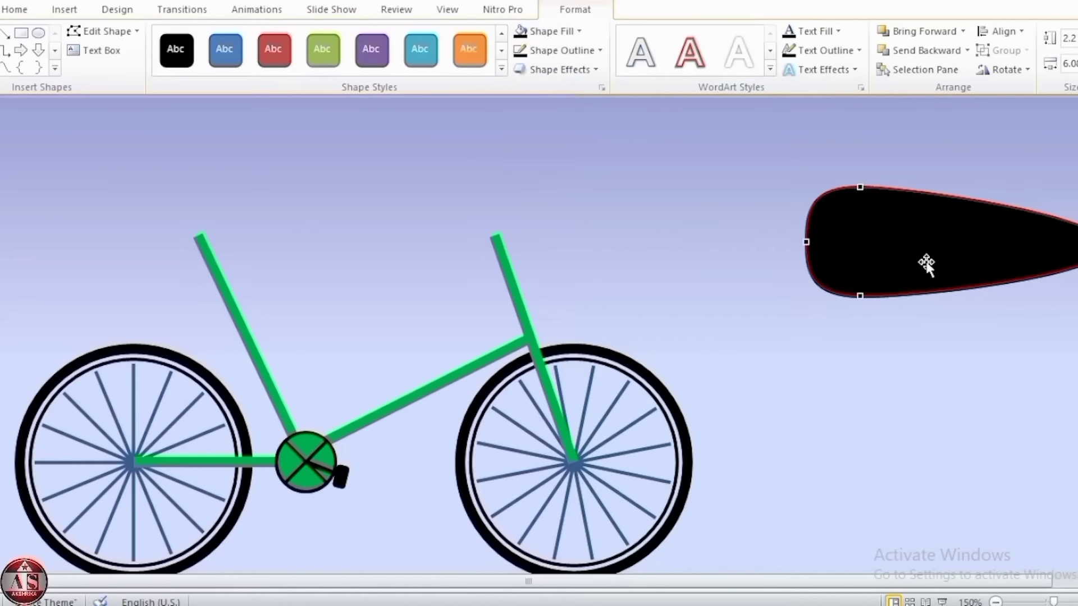
{"action": "scroll", "coordinate": [853, 236], "scroll_direction": "down", "scroll_amount": 5}
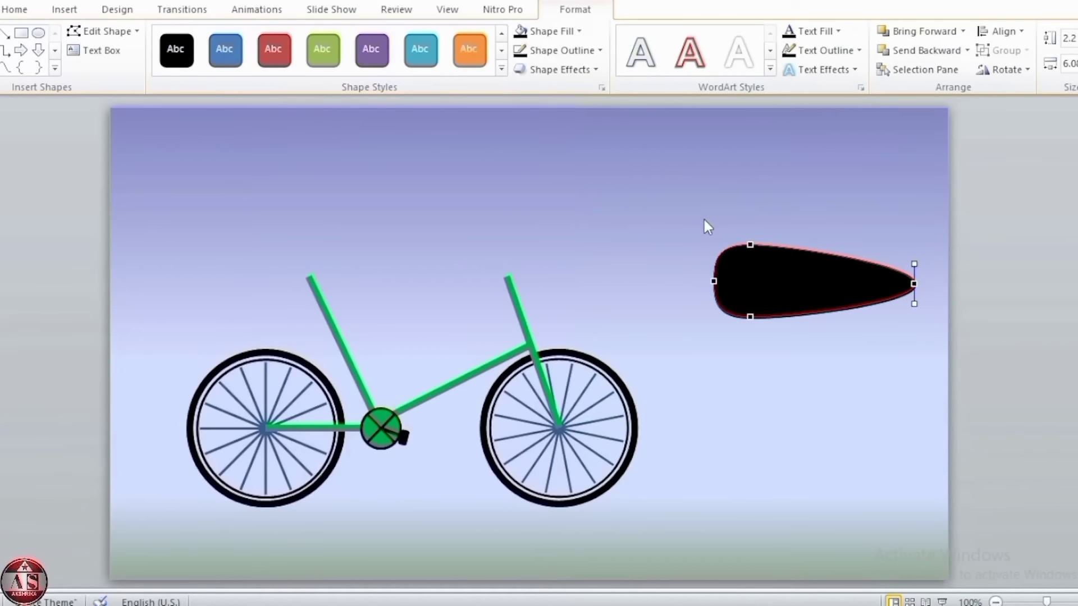
{"action": "left_click", "coordinate": [823, 361]}
Shrink the black teardrop, place it on the upper end of the green seat tube as the saddle, and shorten its length.
{"action": "left_click", "coordinate": [794, 296]}
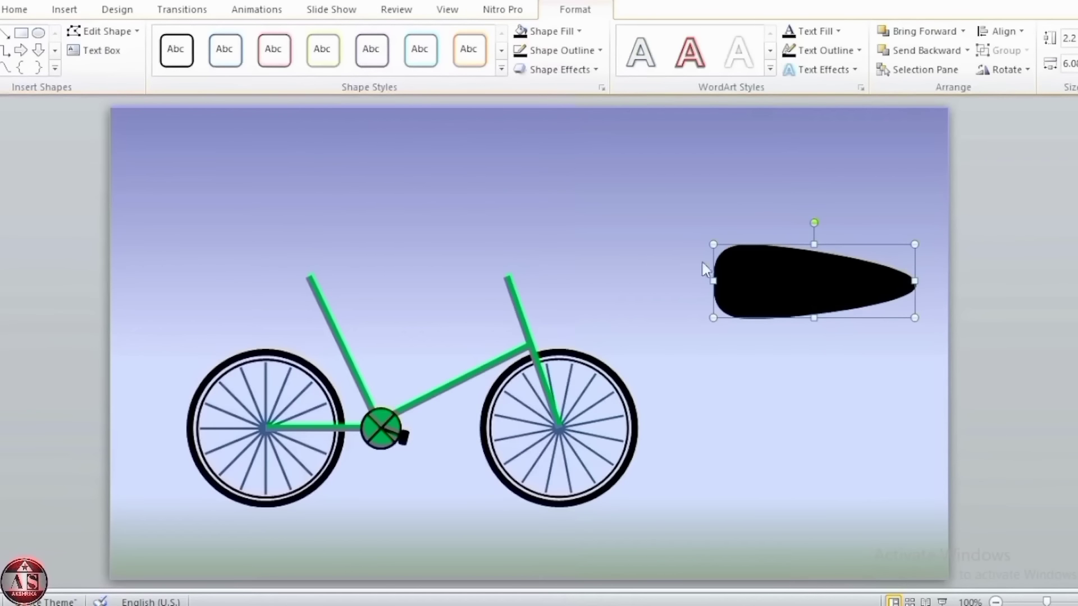
{"action": "left_click_drag", "start_coordinate": [713, 245], "coordinate": [328, 272]}
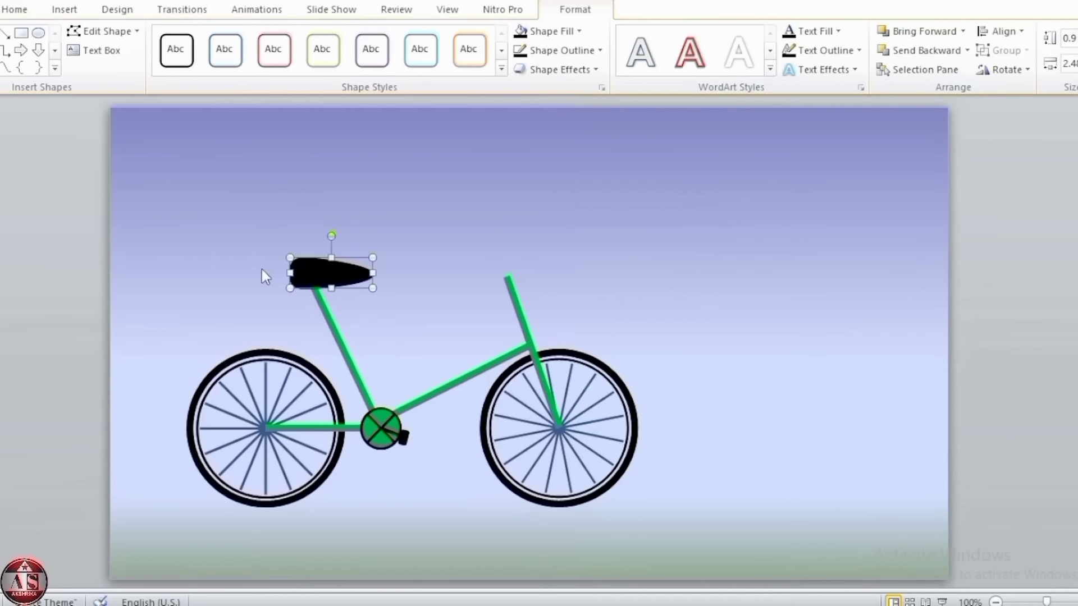
{"action": "left_click_drag", "start_coordinate": [290, 272], "coordinate": [312, 277]}
{"action": "left_click", "coordinate": [760, 305]}
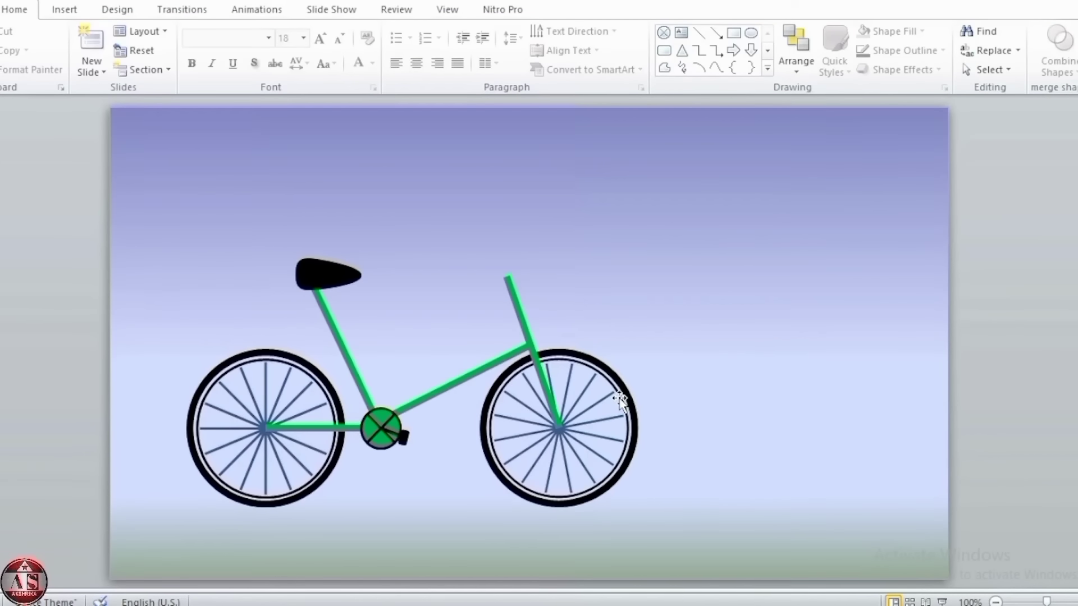
Draw a small circle over the centre of the front wheel, at the lower end of the green fork, as the hub.
{"action": "scroll", "coordinate": [620, 400], "scroll_direction": "up", "scroll_amount": 5}
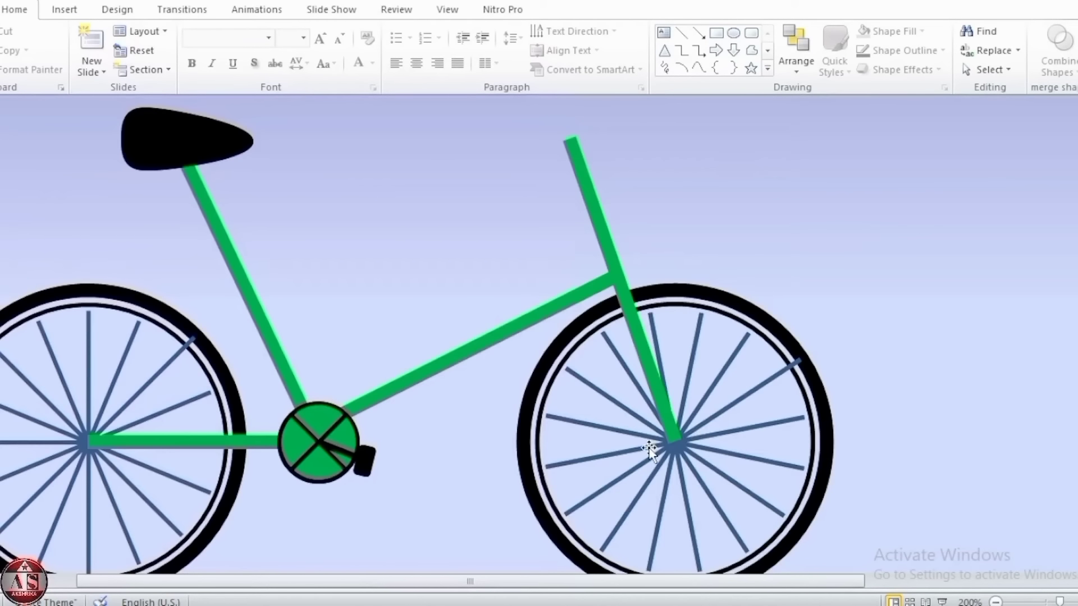
{"action": "left_click", "coordinate": [76, 12]}
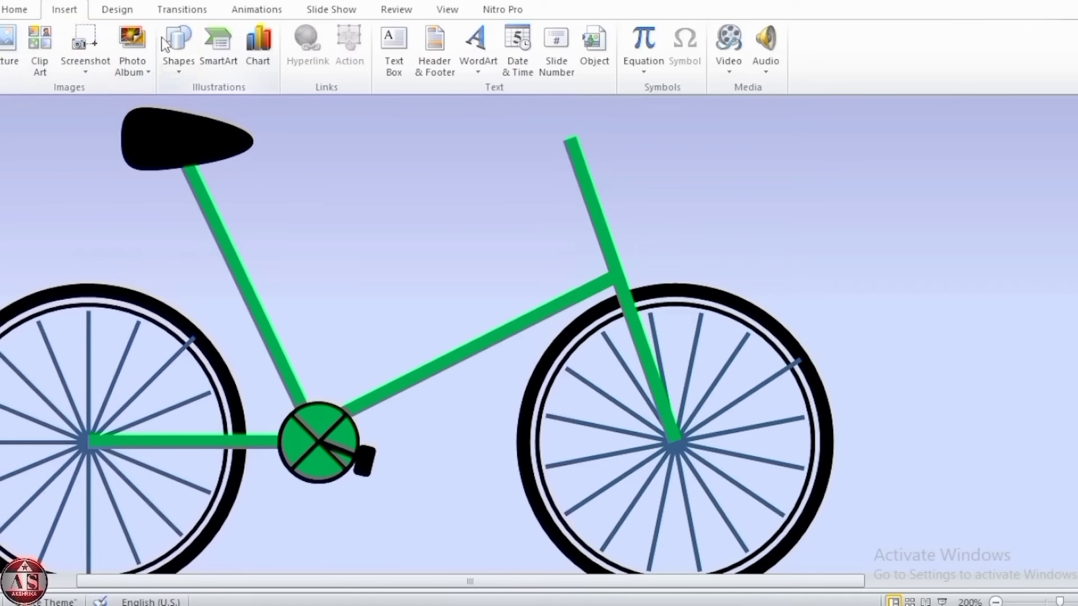
{"action": "left_click", "coordinate": [179, 45]}
{"action": "left_click", "coordinate": [243, 106]}
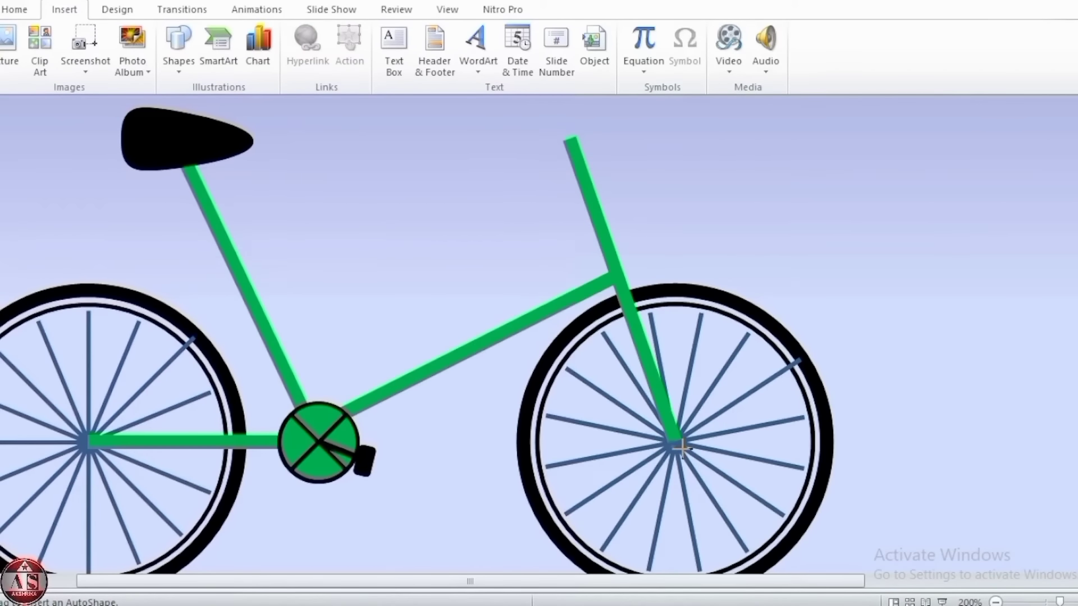
{"action": "mouse_move", "coordinate": [683, 447]}
{"action": "left_mouse_down"}
{"action": "mouse_move", "coordinate": [691, 465]}
{"action": "mouse_move", "coordinate": [673, 440]}
{"action": "left_mouse_up"}
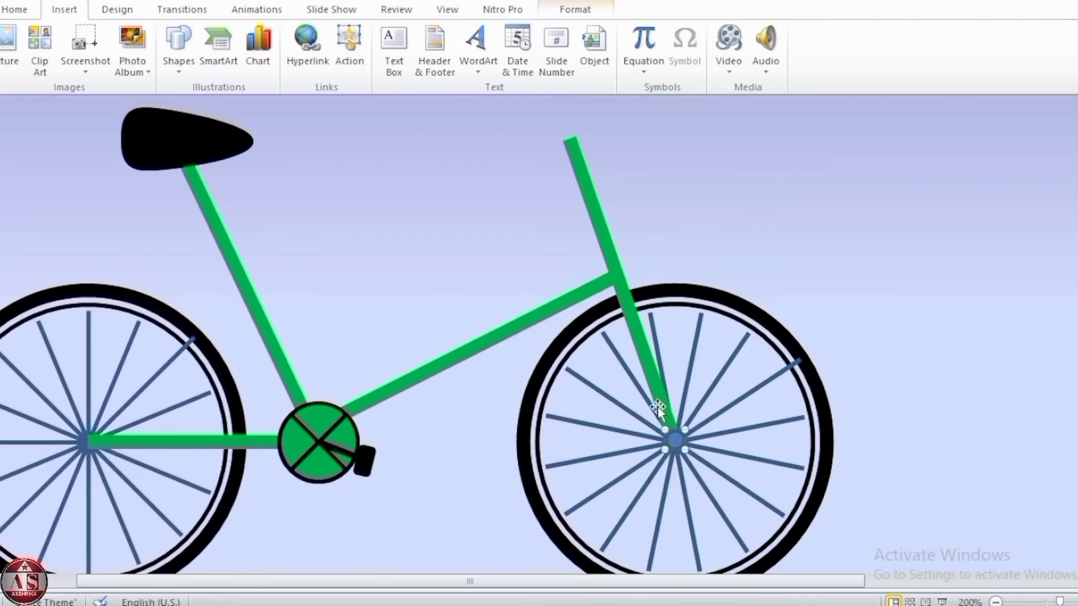
Give the front hub circle a dark red outline and a dark red fill.
{"action": "left_click", "coordinate": [563, 10]}
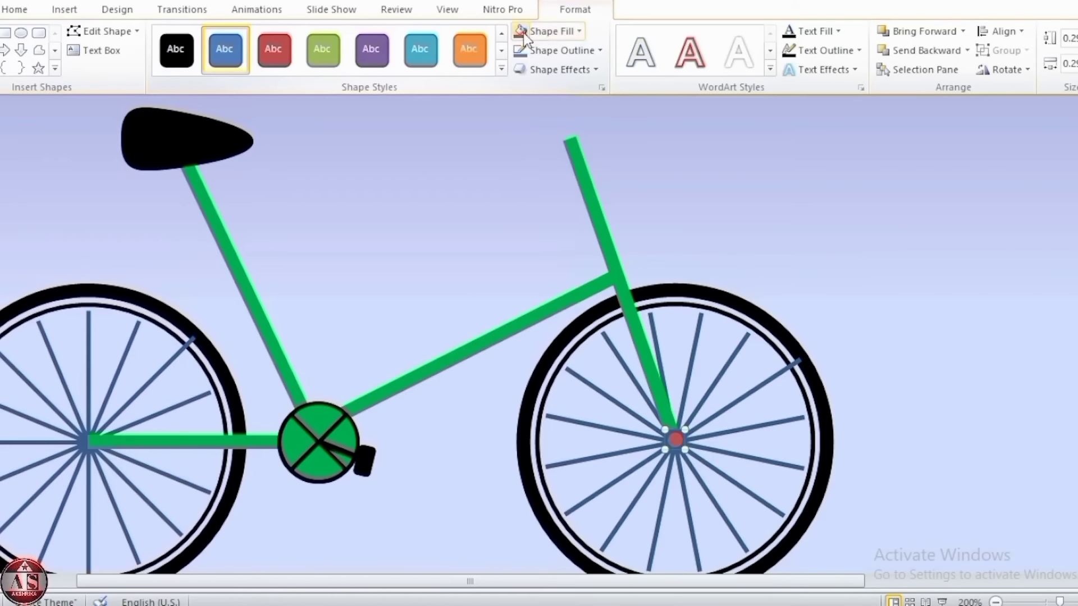
{"action": "left_click", "coordinate": [538, 51]}
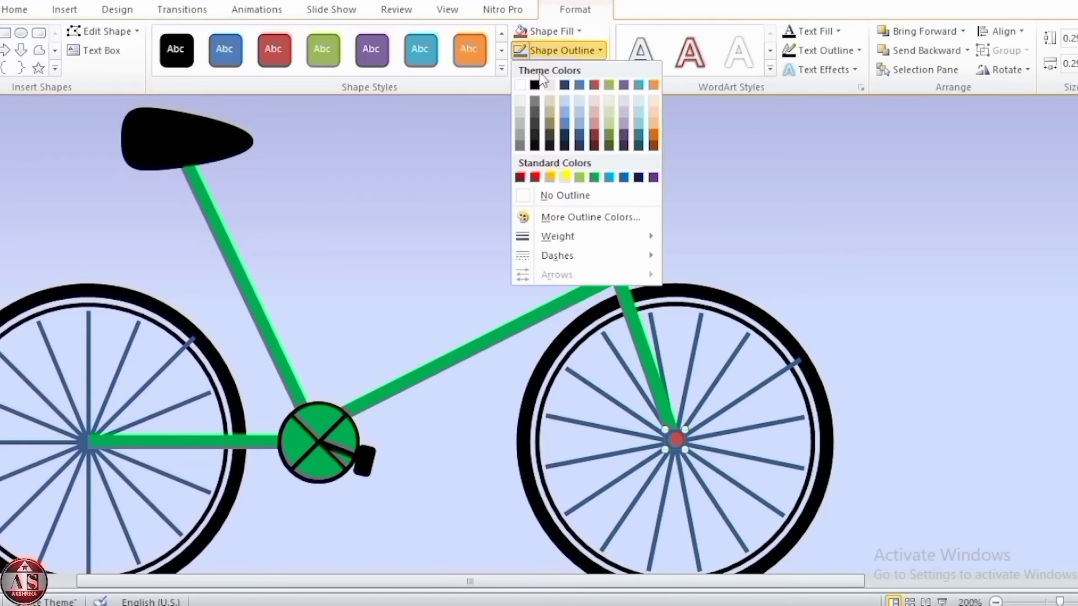
{"action": "left_click", "coordinate": [520, 178]}
{"action": "left_click", "coordinate": [544, 32]}
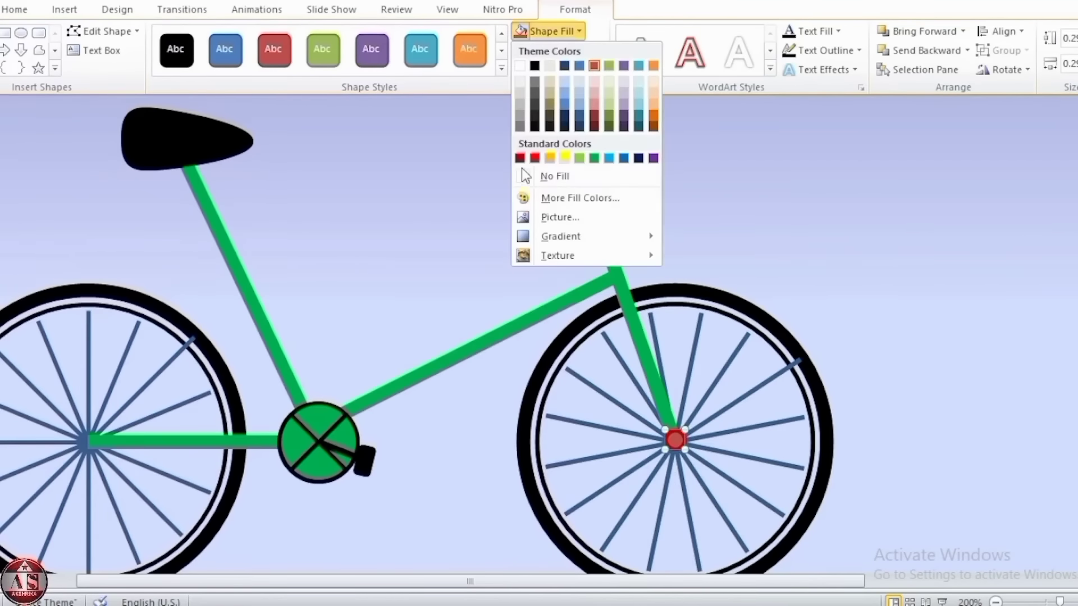
{"action": "left_click", "coordinate": [519, 157]}
{"action": "left_click", "coordinate": [854, 356]}
Duplicate the dark red hub circle and place the copy on the centre of the rear wheel.
{"action": "left_click", "coordinate": [674, 439]}
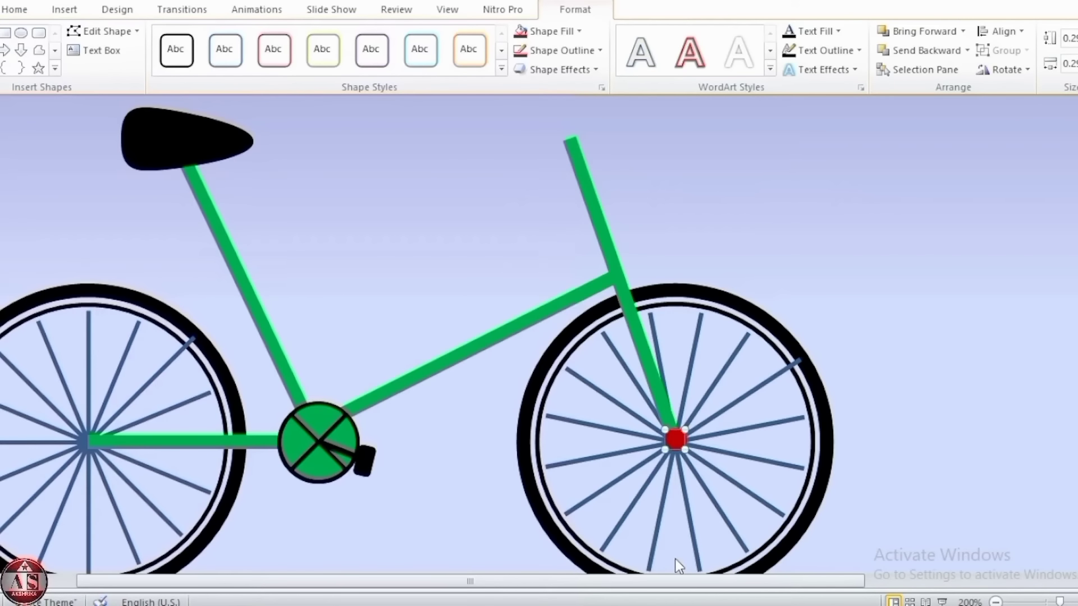
{"action": "key", "text": "ctrl+d"}
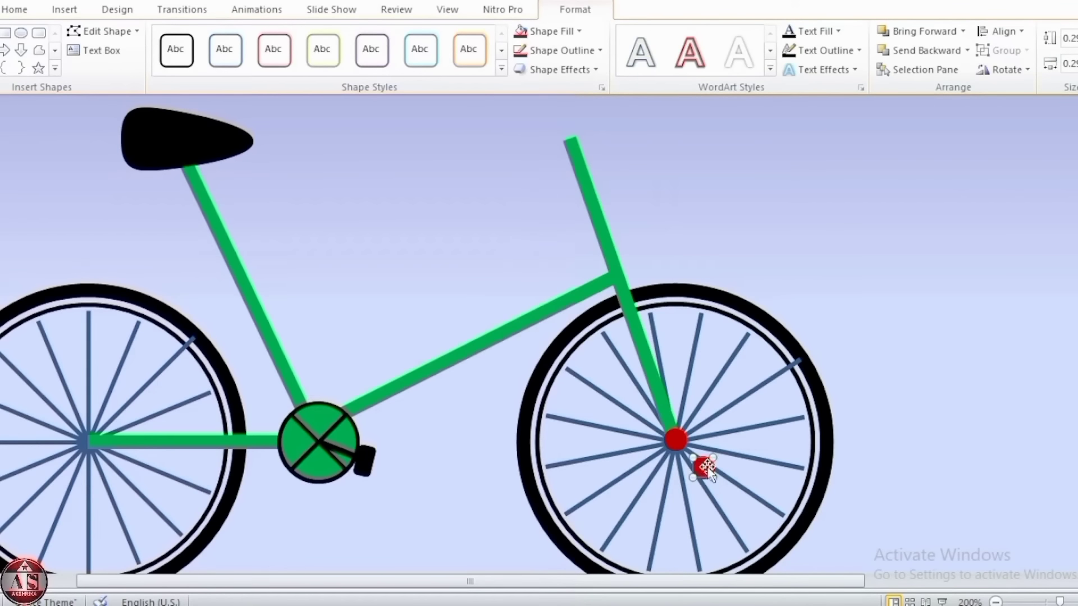
{"action": "left_click_drag", "start_coordinate": [709, 468], "coordinate": [89, 441]}
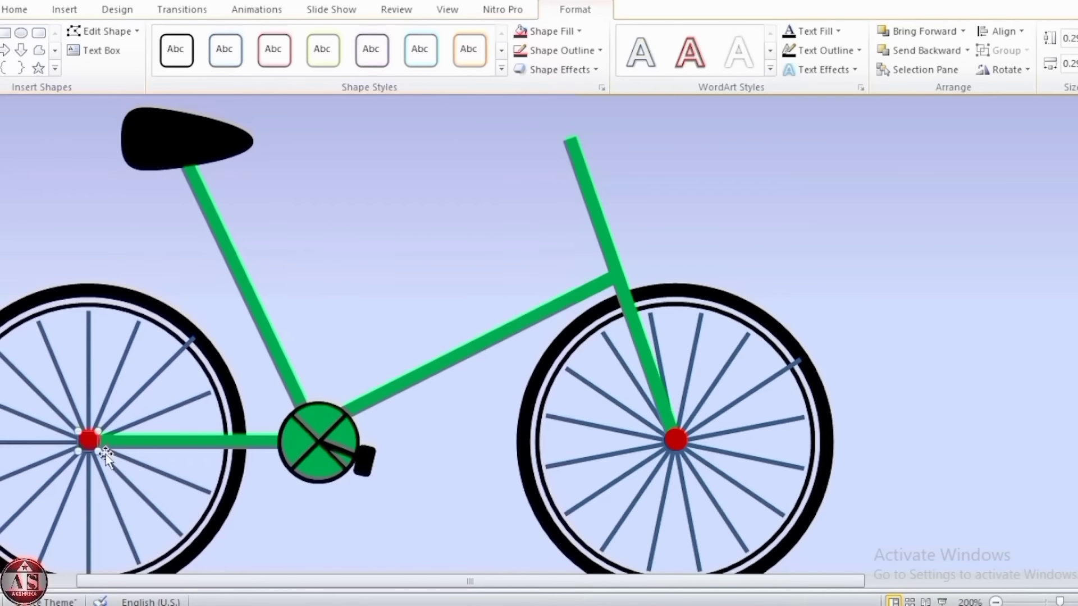
Place a smaller duplicate of the dark red wheel hub circle on the centre of the green crank disc.
{"action": "key", "text": "ctrl+Up"}
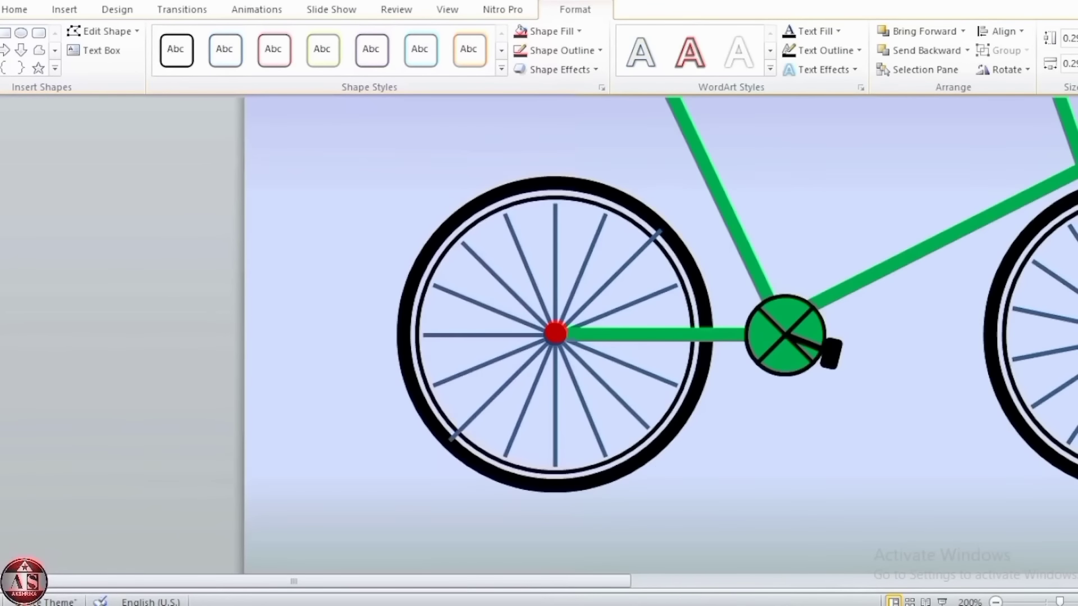
{"action": "left_click_drag", "start_coordinate": [555, 333], "coordinate": [810, 439]}
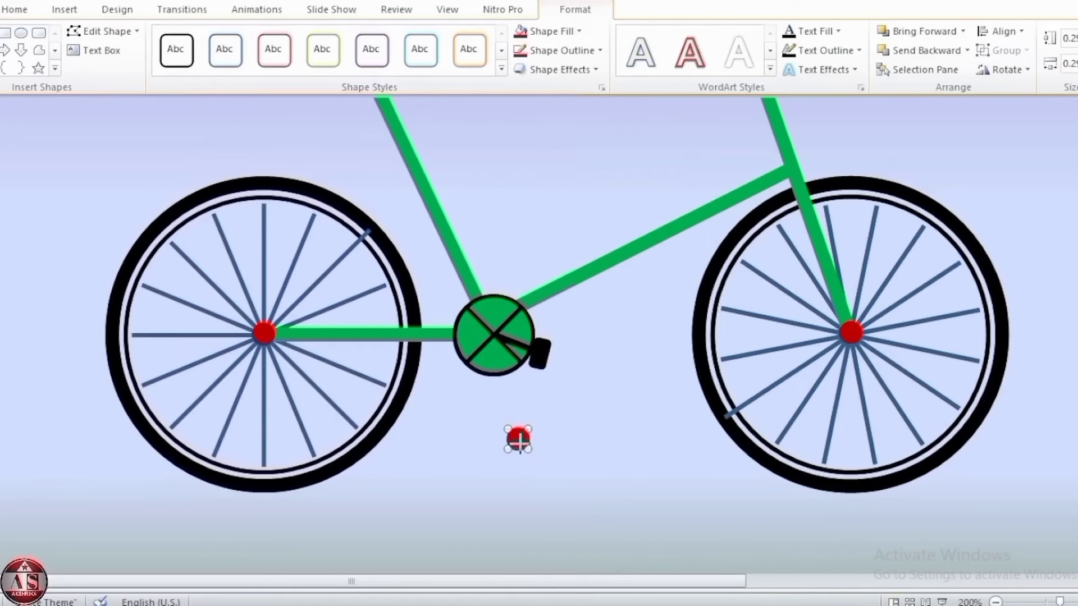
{"action": "left_click_drag", "start_coordinate": [529, 449], "coordinate": [519, 442]}
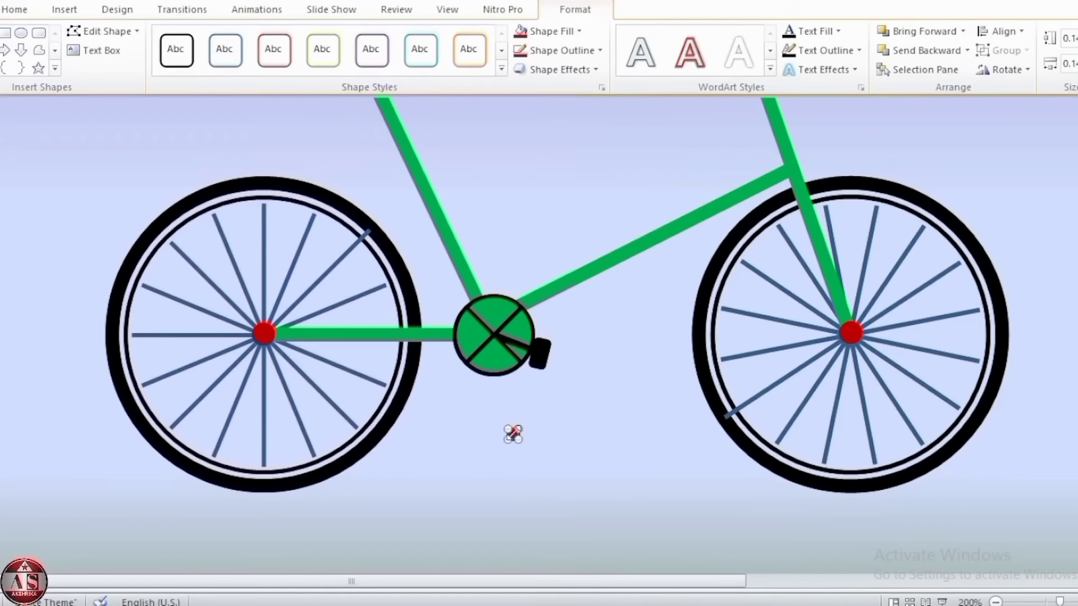
{"action": "left_click", "coordinate": [541, 442]}
{"action": "left_click_drag", "start_coordinate": [513, 434], "coordinate": [494, 336]}
{"action": "left_click", "coordinate": [518, 520]}
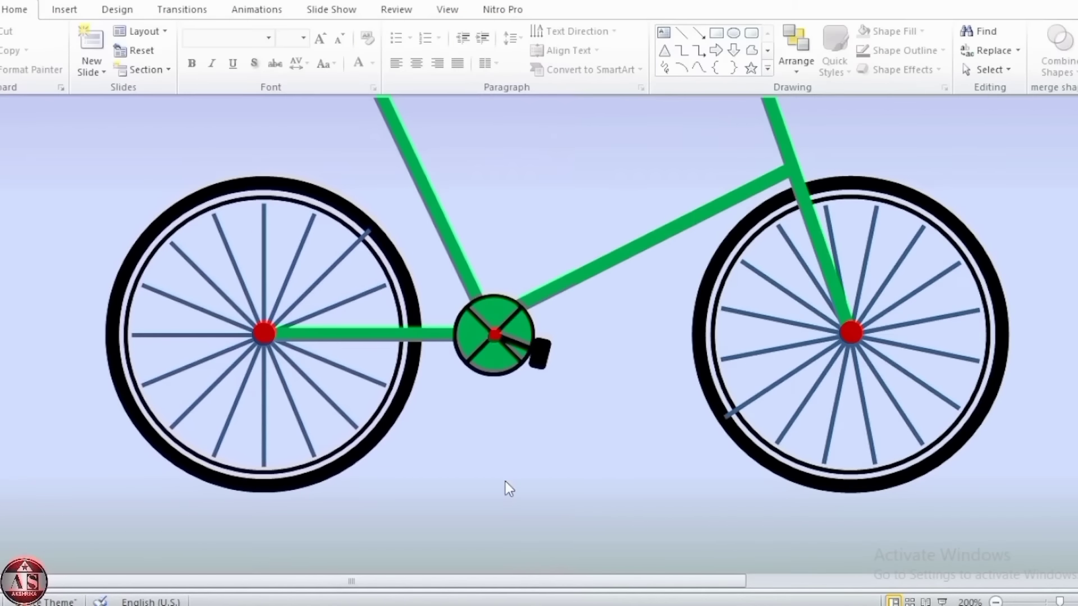
Draw a short slanted line along the length of the black pedal and give it a dark grey outline.
{"action": "left_click", "coordinate": [65, 11]}
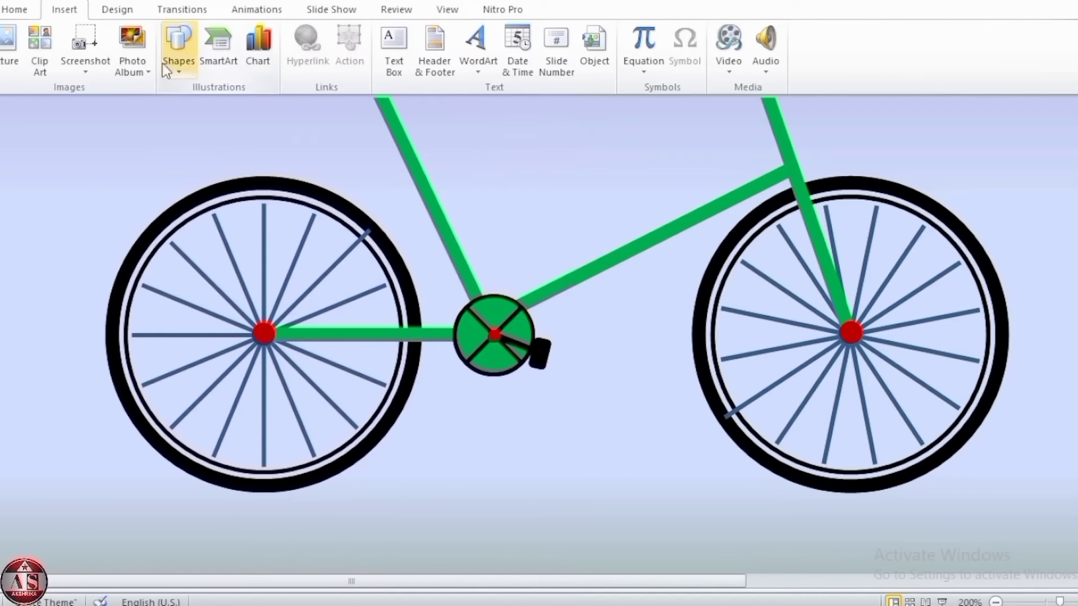
{"action": "left_click", "coordinate": [176, 52]}
{"action": "left_click", "coordinate": [193, 105]}
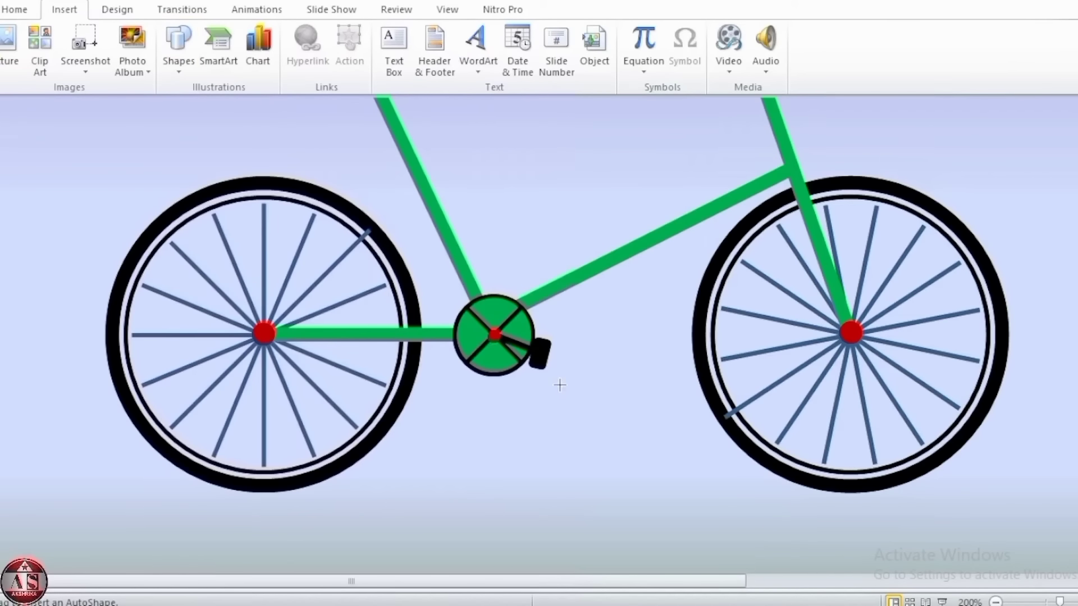
{"action": "left_click_drag", "start_coordinate": [542, 339], "coordinate": [538, 366]}
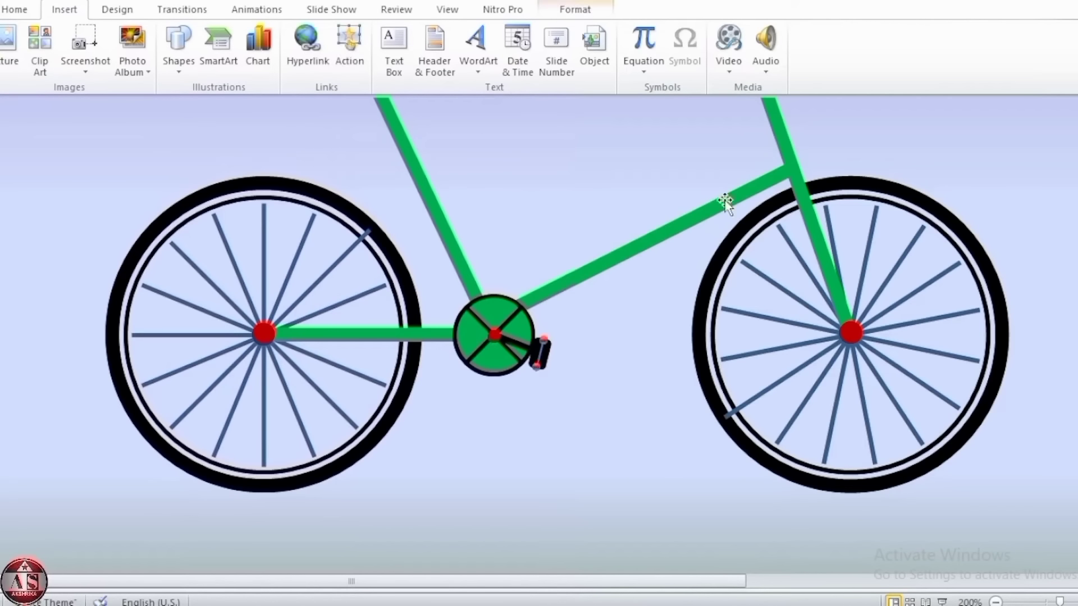
{"action": "left_click", "coordinate": [589, 12]}
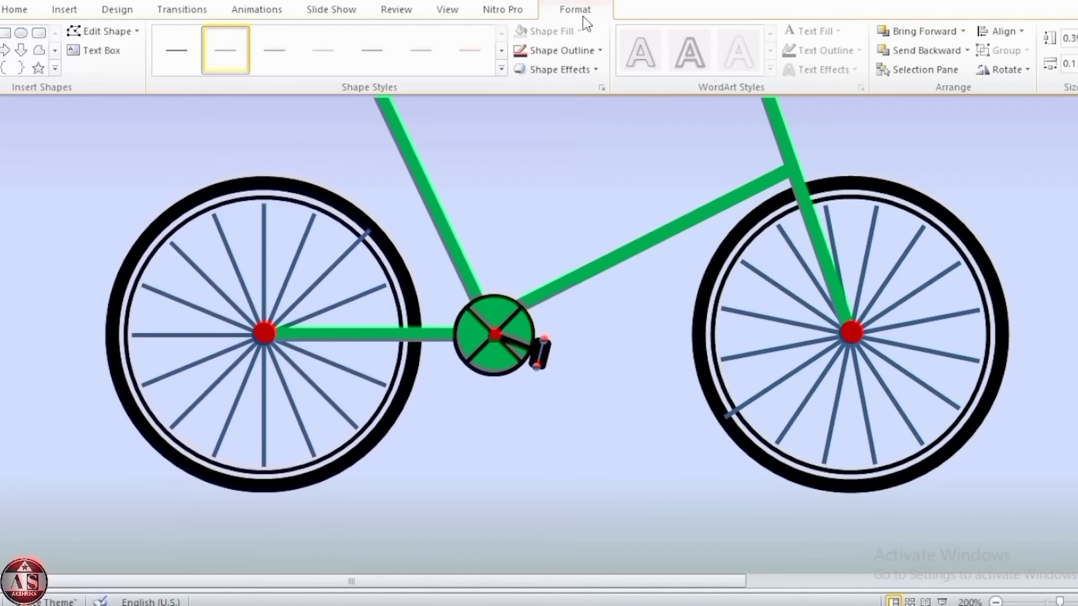
{"action": "left_click", "coordinate": [561, 51]}
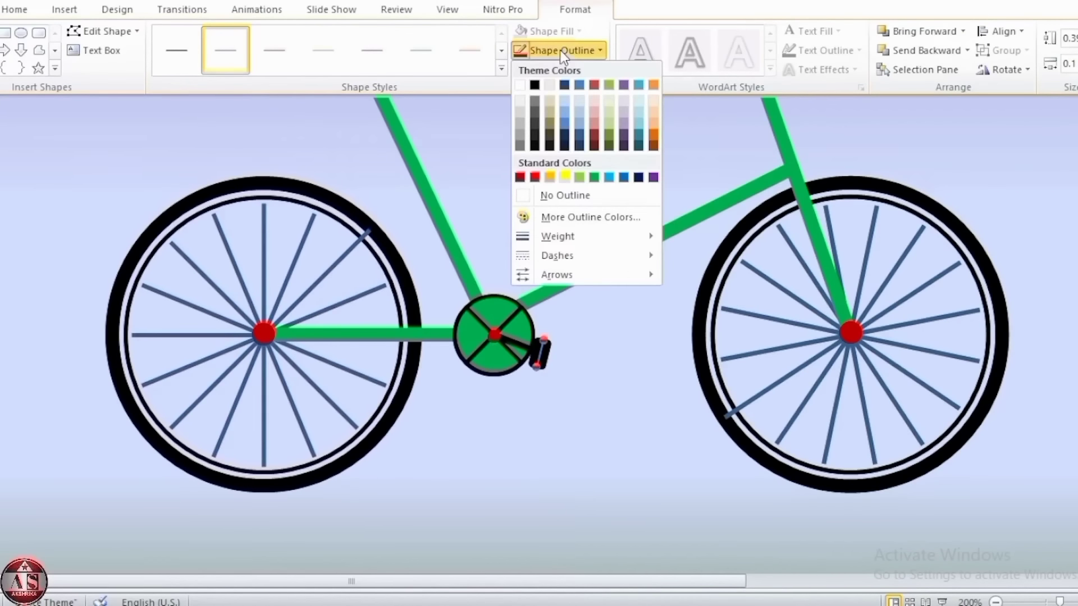
{"action": "left_click", "coordinate": [517, 149]}
{"action": "left_click", "coordinate": [581, 360]}
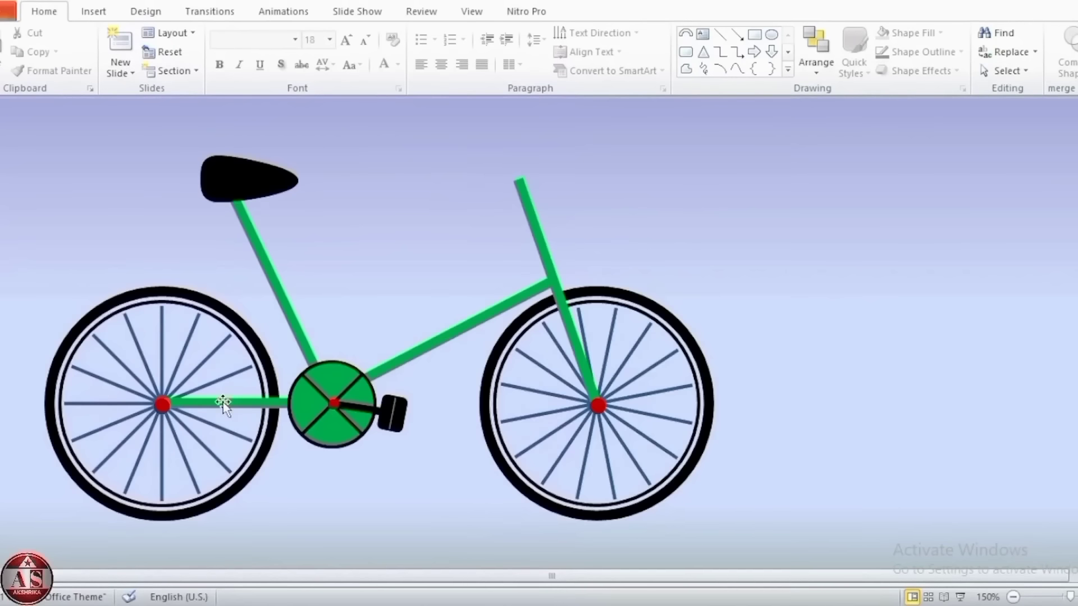
Duplicate the horizontal green rear tube, shorten the copy and place it across the upper end of the fork tube as the handlebar.
{"action": "left_click", "coordinate": [236, 403]}
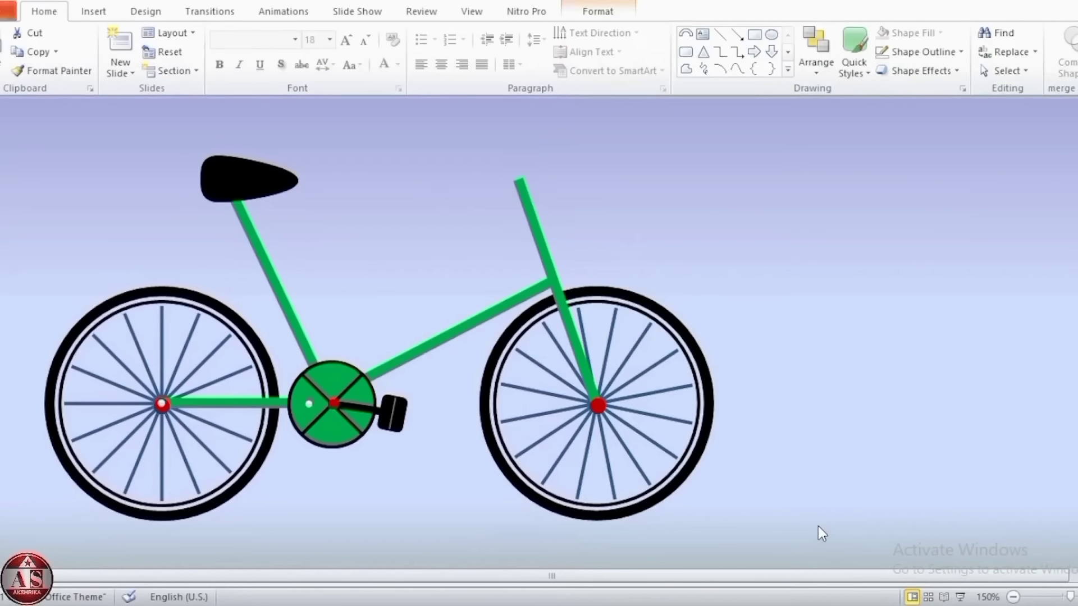
{"action": "key", "text": "ctrl+d"}
{"action": "left_click_drag", "start_coordinate": [282, 425], "coordinate": [514, 178]}
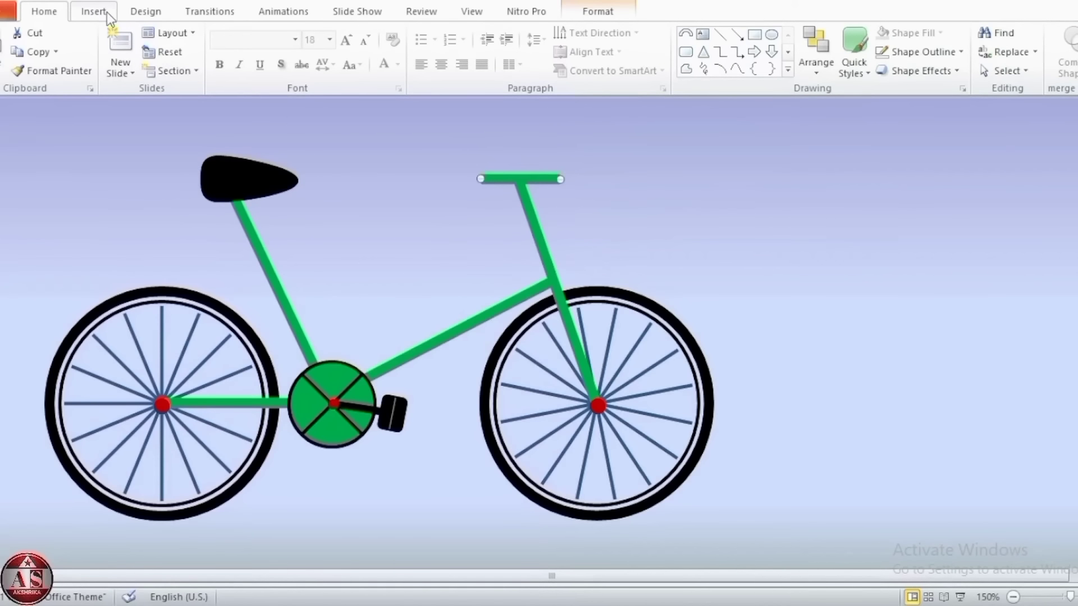